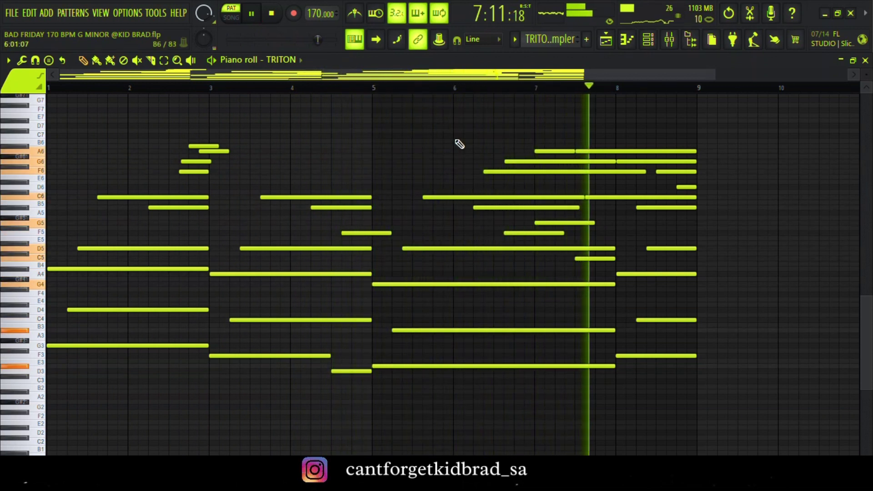
Stop playback and review the EQ, reverb, chorus, flanger and compressor settings on the PIANO V2 mixer track
{"action": "key", "text": "space"}
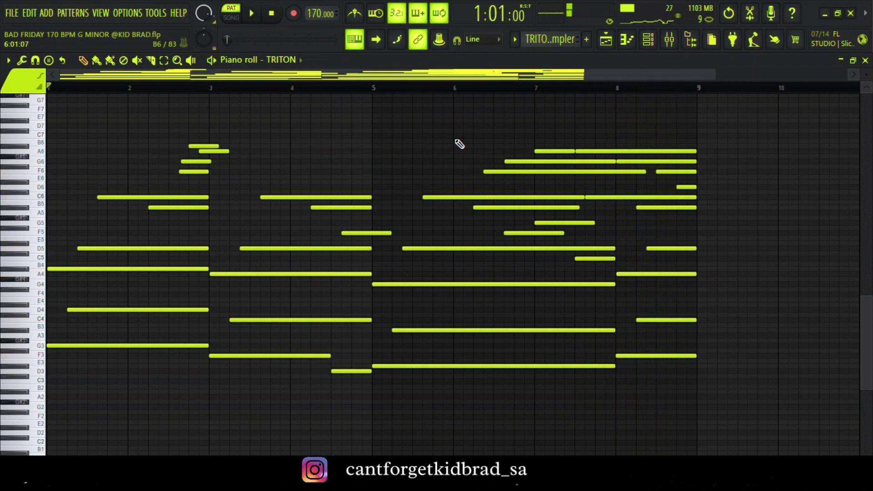
{"action": "left_click", "coordinate": [668, 41]}
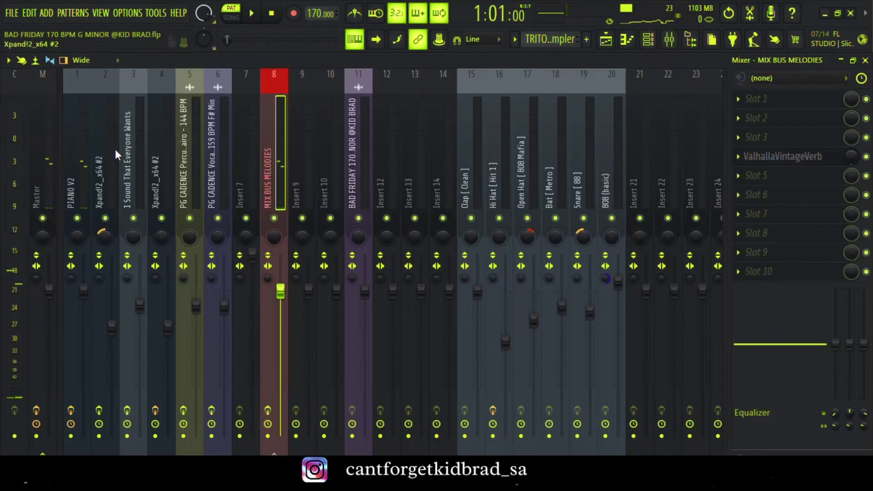
{"action": "left_click", "coordinate": [80, 160]}
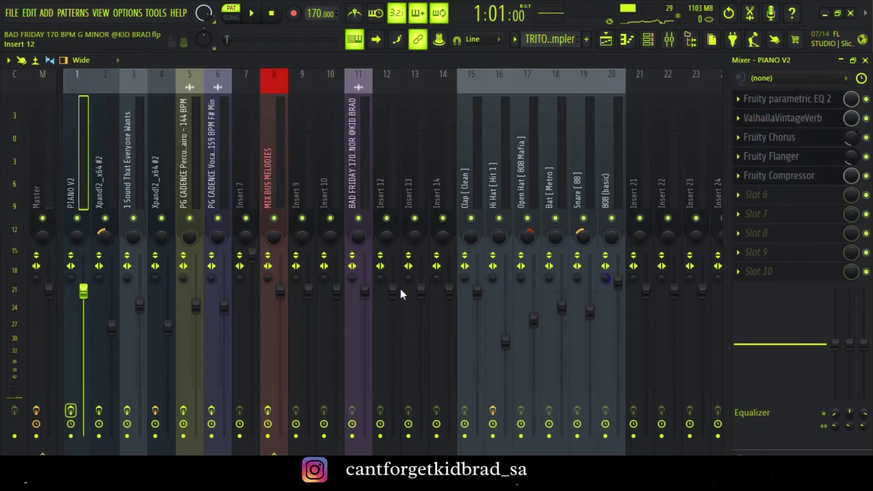
{"action": "left_click", "coordinate": [803, 103]}
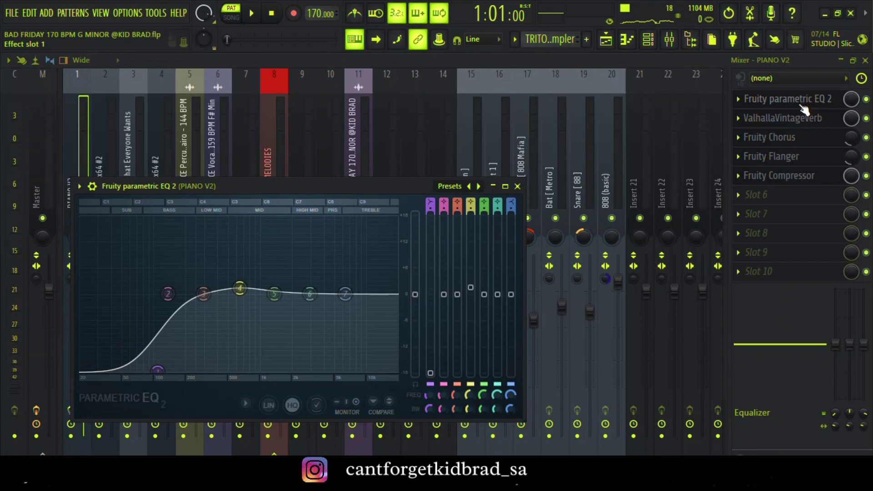
{"action": "key", "text": "Escape"}
{"action": "left_click", "coordinate": [794, 123]}
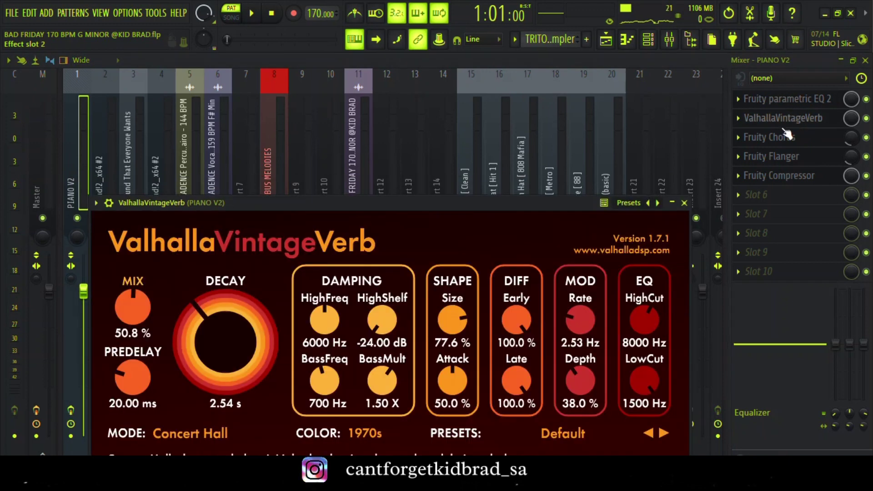
{"action": "key", "text": "Escape"}
{"action": "left_click", "coordinate": [781, 141]}
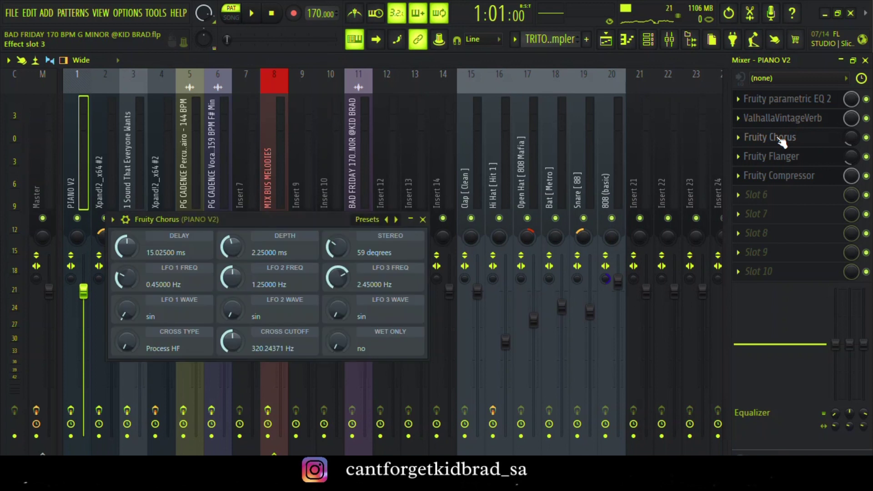
{"action": "key", "text": "Escape"}
{"action": "left_click", "coordinate": [770, 164]}
{"action": "key", "text": "Escape"}
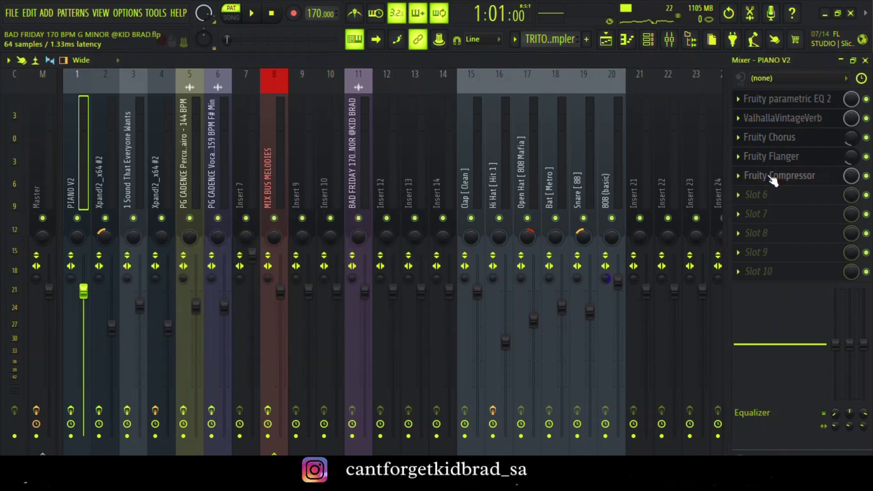
{"action": "left_click", "coordinate": [773, 177]}
Open the TRITON instrument, browse its keyboard-category programs for the Soft Grand 1 ST sound, and close the instrument
{"action": "left_click", "coordinate": [654, 45]}
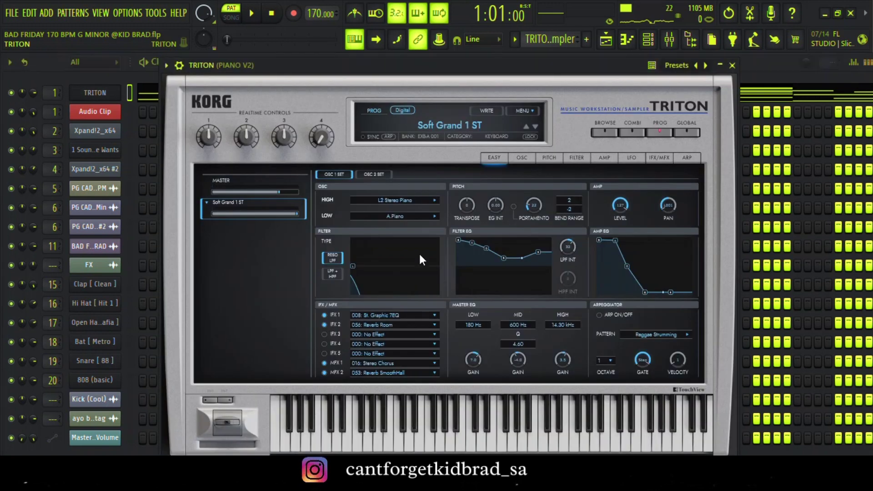
{"action": "left_click", "coordinate": [452, 127]}
{"action": "left_click", "coordinate": [411, 208]}
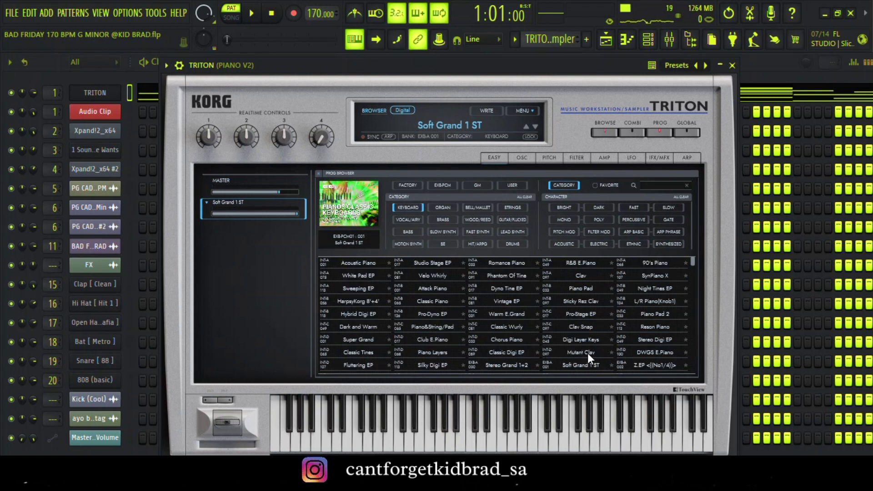
{"action": "left_click", "coordinate": [737, 69]}
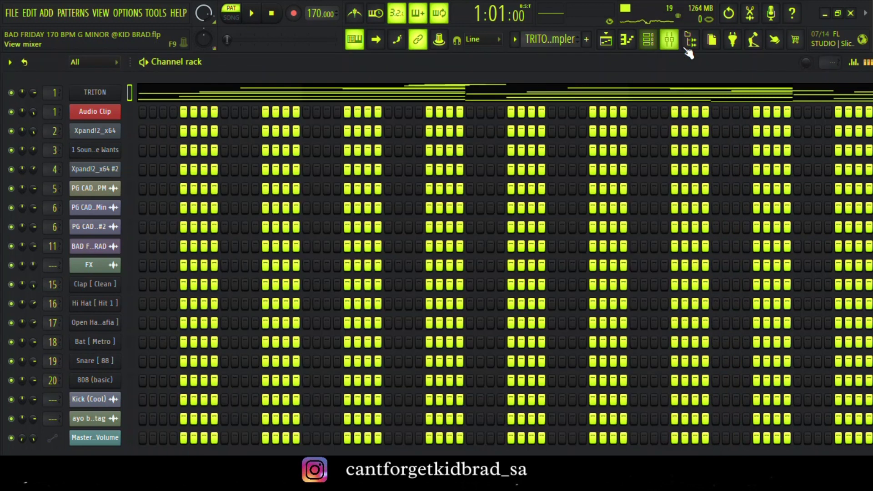
Solo Track 3 in the playlist and play its Xpand!2_x64 #2 pattern from the start in the piano roll
{"action": "left_click", "coordinate": [606, 40]}
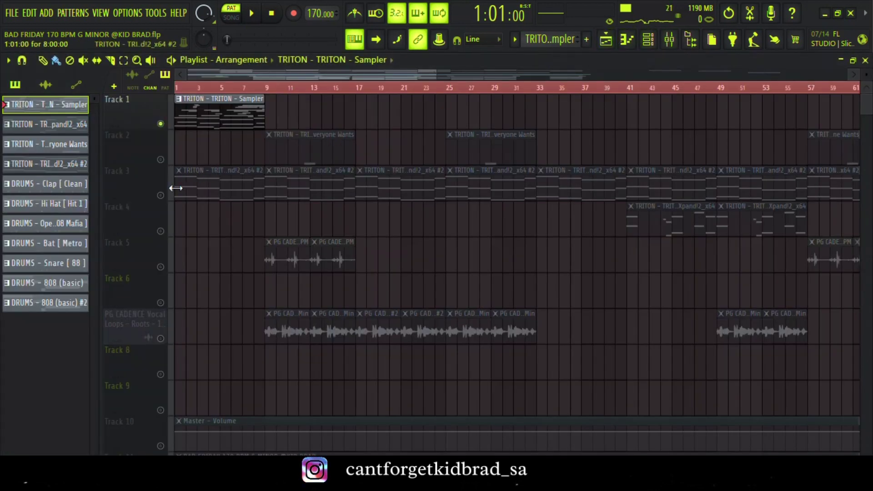
{"action": "right_click", "coordinate": [161, 196]}
{"action": "double_click", "coordinate": [193, 188]}
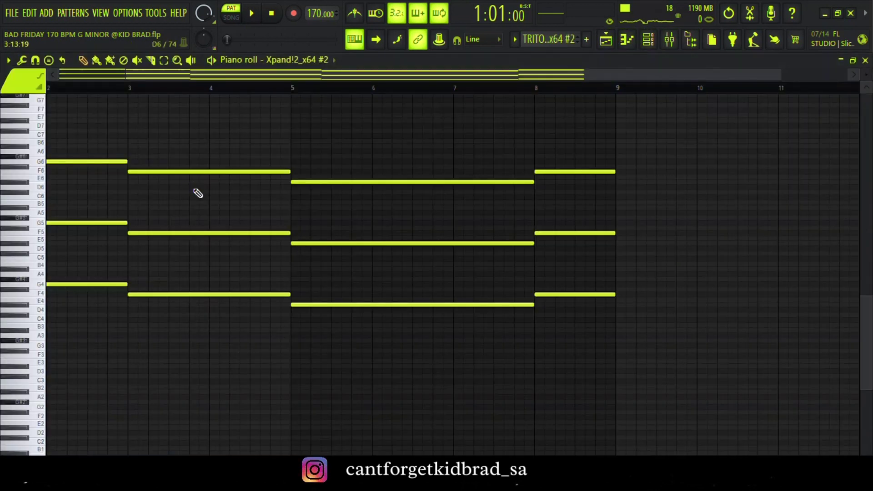
{"action": "left_click_drag", "start_coordinate": [498, 71], "coordinate": [315, 79]}
{"action": "key", "text": "space"}
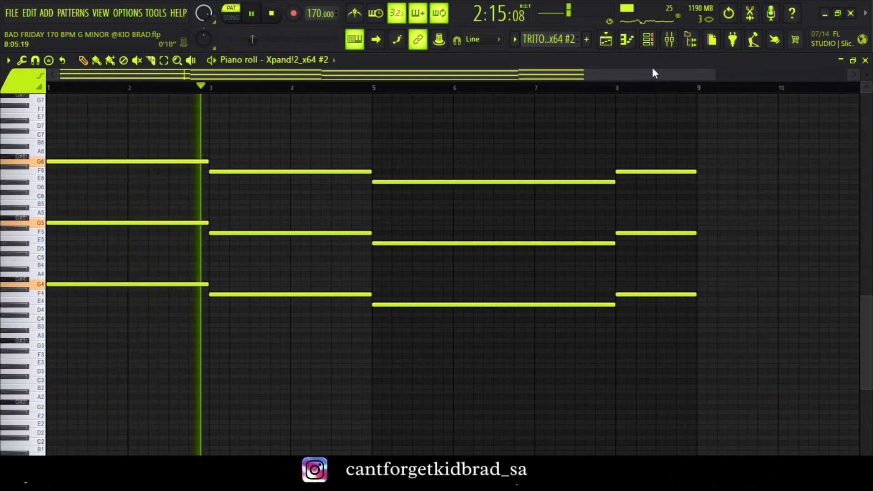
Review the parametric EQ, ValhallaVintageVerb and Wider settings on the second Xpand!2_x64 #2 mixer track, insert 4
{"action": "left_click", "coordinate": [667, 41]}
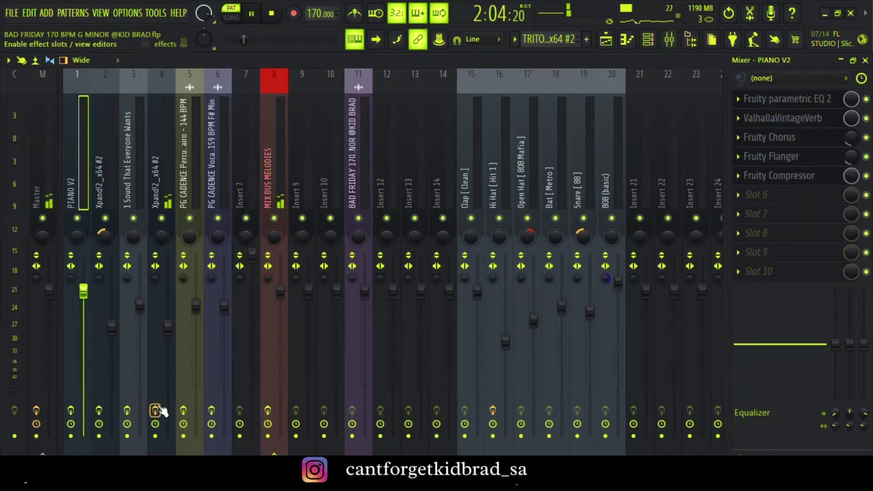
{"action": "left_click", "coordinate": [165, 135]}
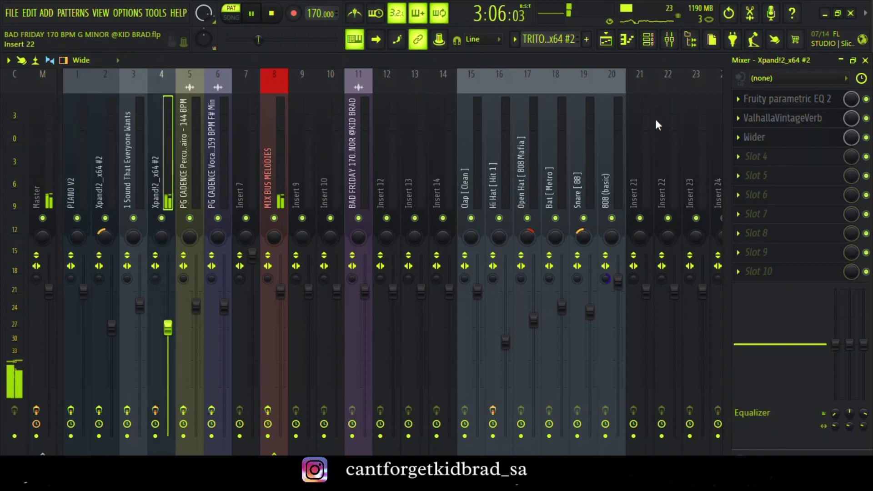
{"action": "left_click", "coordinate": [778, 101]}
{"action": "left_click", "coordinate": [779, 121]}
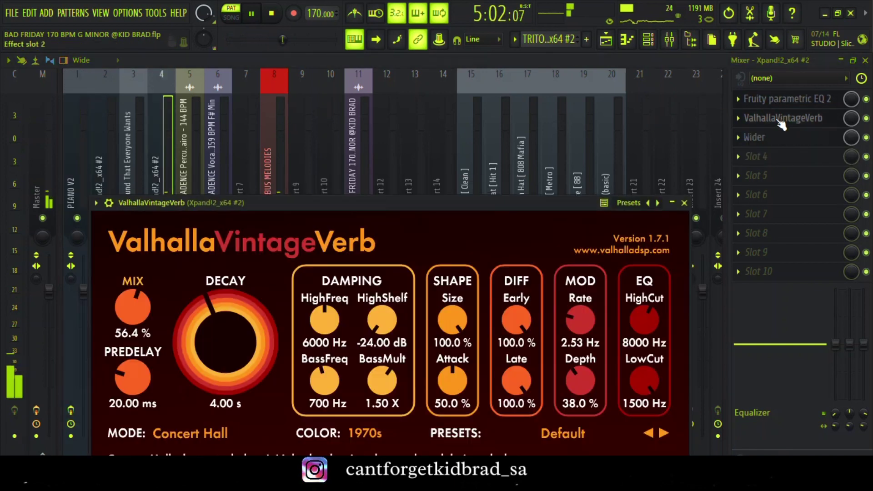
{"action": "left_click", "coordinate": [780, 139]}
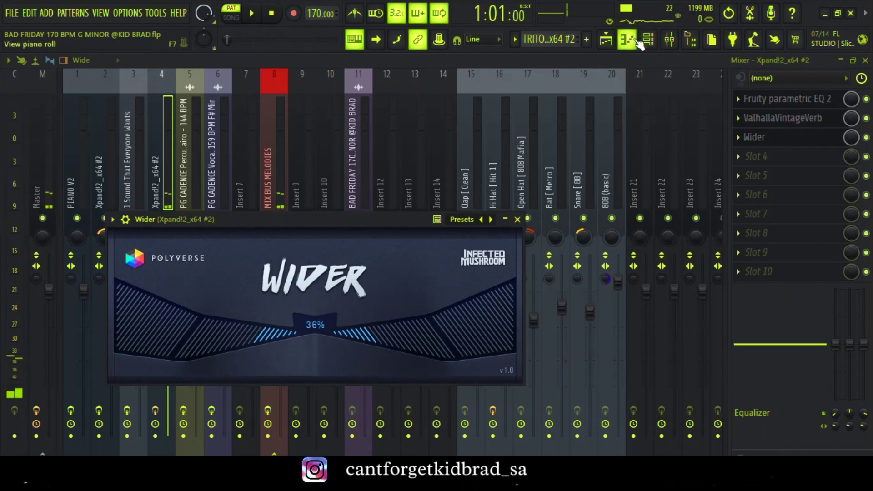
Solo Track 2 in the playlist and audition its 1 Sound That Everyone Wants pattern in the piano roll
{"action": "left_click", "coordinate": [605, 41]}
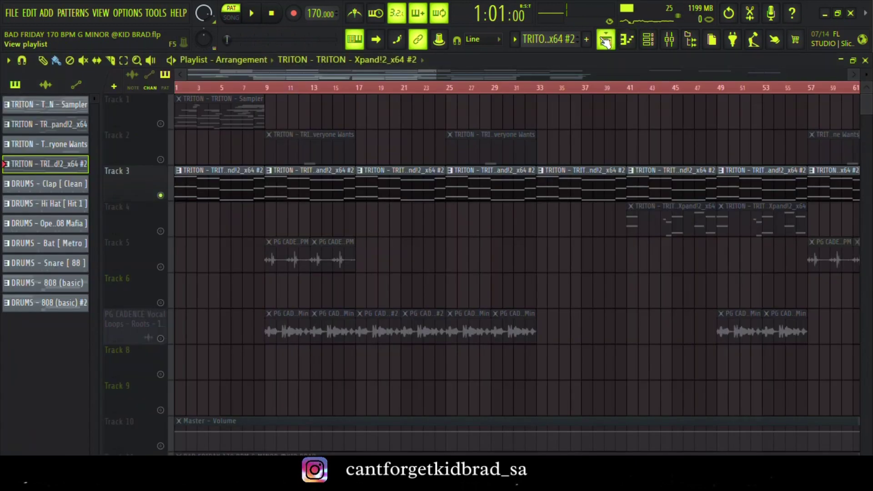
{"action": "right_click", "coordinate": [162, 160]}
{"action": "double_click", "coordinate": [310, 146]}
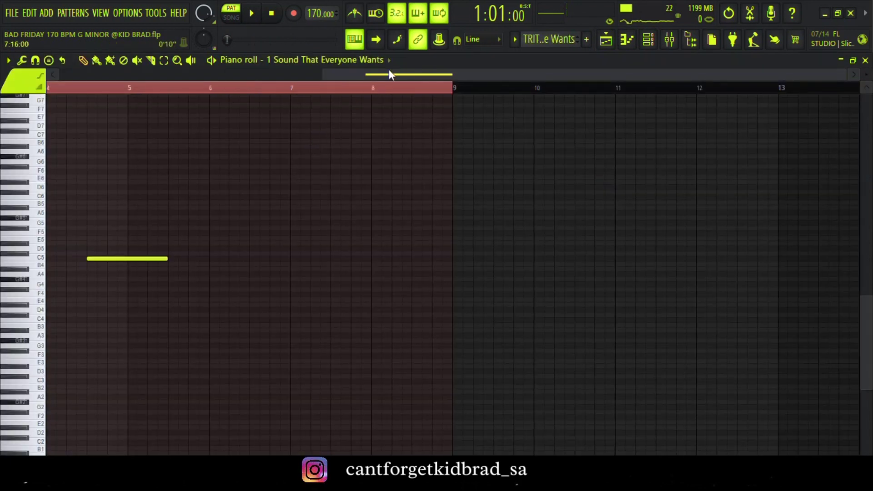
{"action": "key", "text": "space"}
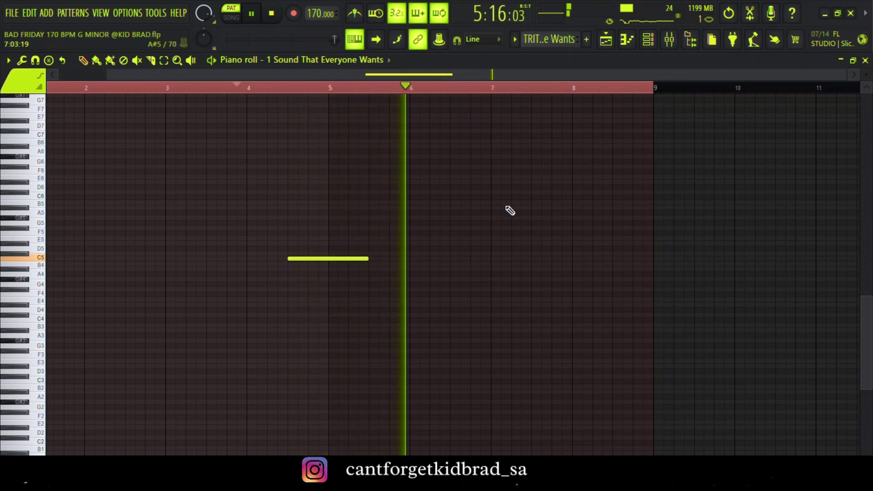
{"action": "key", "text": "space"}
Return to the playlist, solo Track 5 with the percussion loop, and play the song from bar 9
{"action": "left_click", "coordinate": [607, 42]}
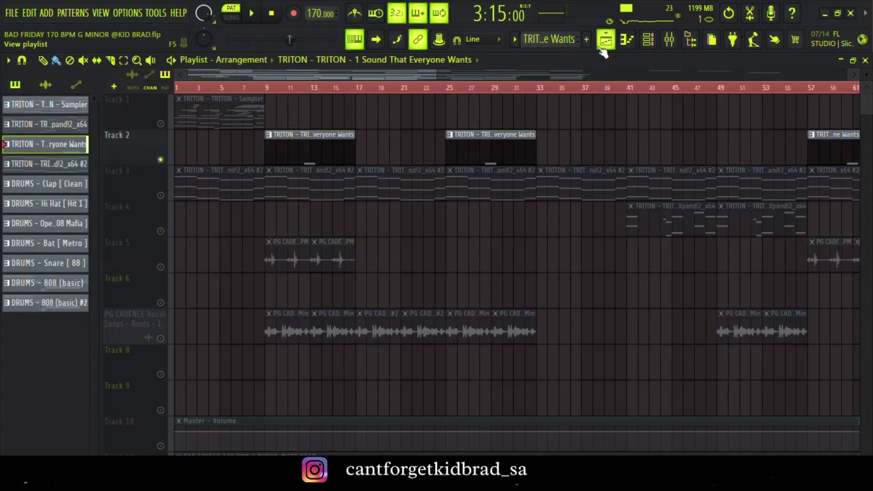
{"action": "right_click", "coordinate": [160, 267]}
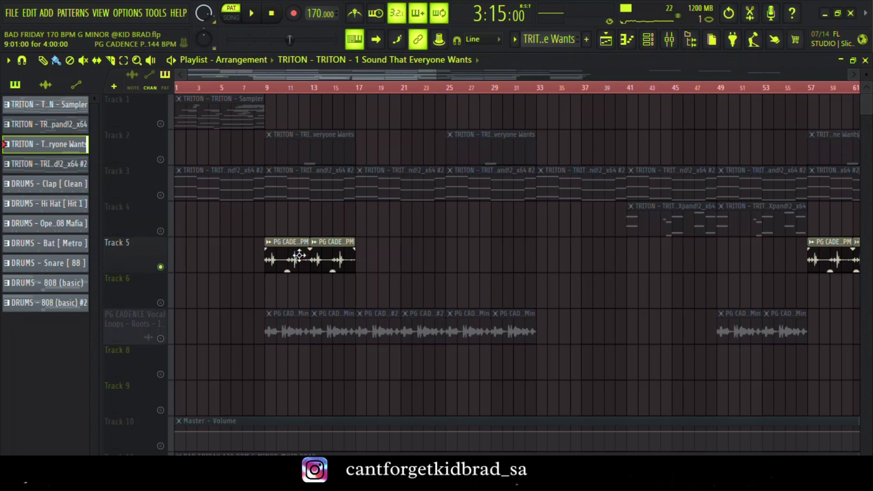
{"action": "left_click", "coordinate": [269, 89]}
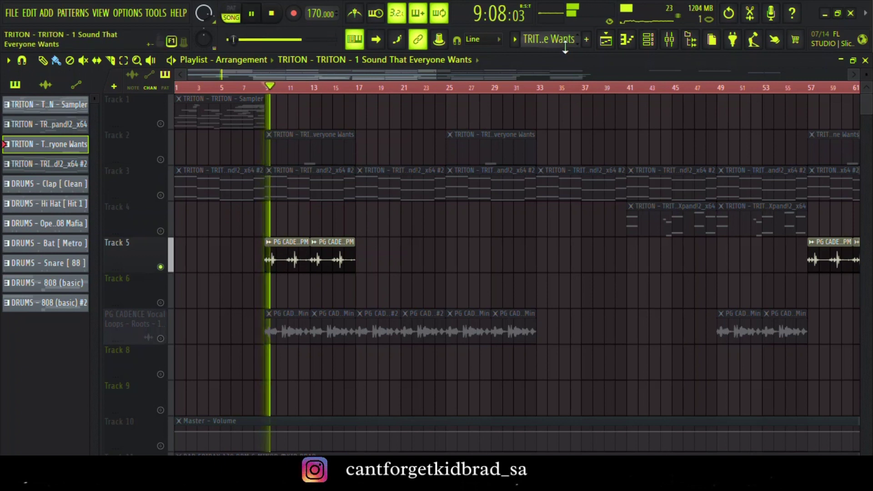
Review the parametric EQ and PanCake2 settings on the PG CADENCE percussion loop's mixer track, then stop playback
{"action": "left_click", "coordinate": [669, 39]}
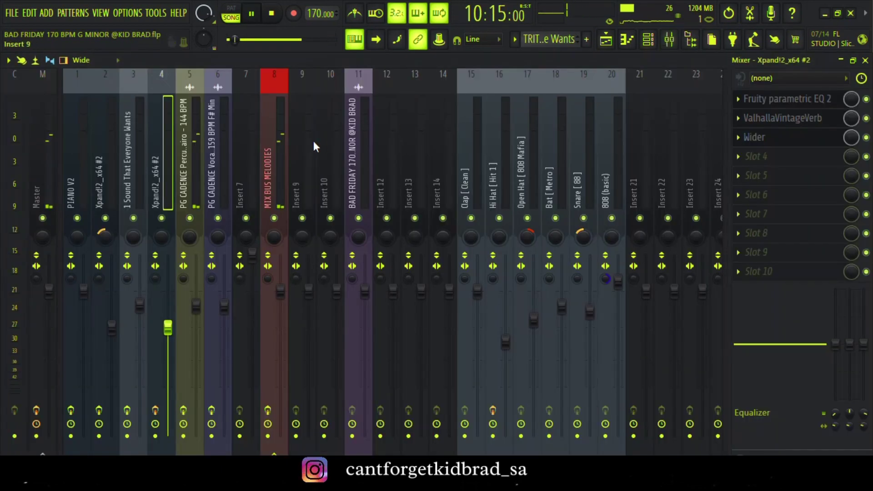
{"action": "left_click", "coordinate": [187, 179]}
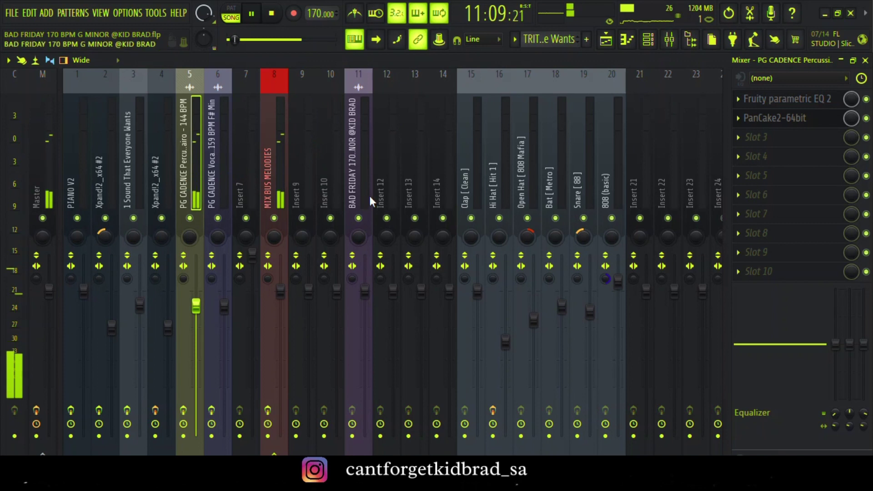
{"action": "left_click", "coordinate": [784, 105]}
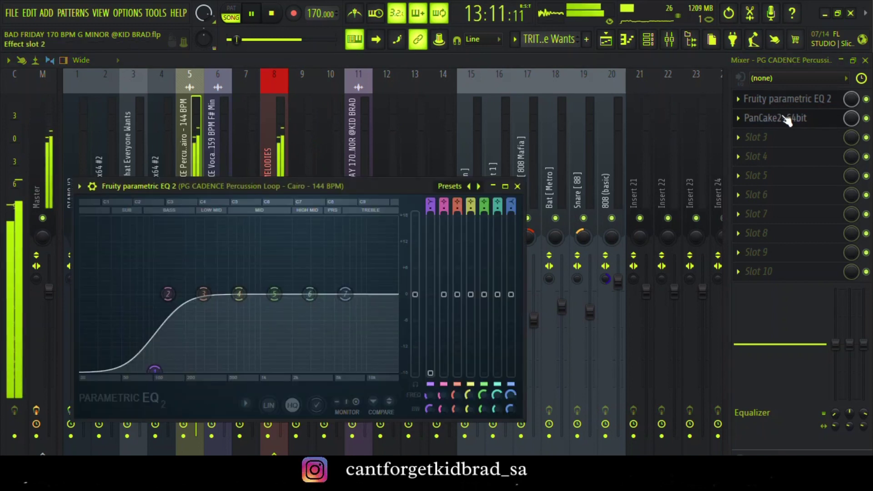
{"action": "left_click", "coordinate": [785, 117]}
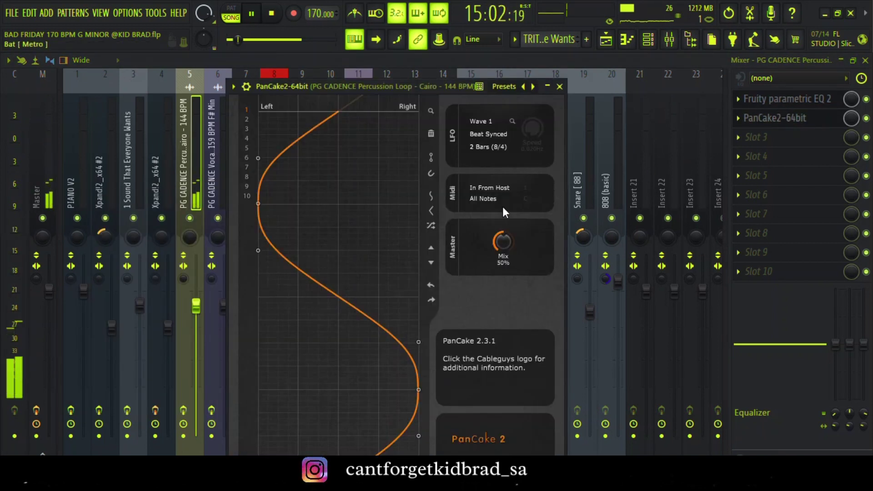
{"action": "key", "text": "space"}
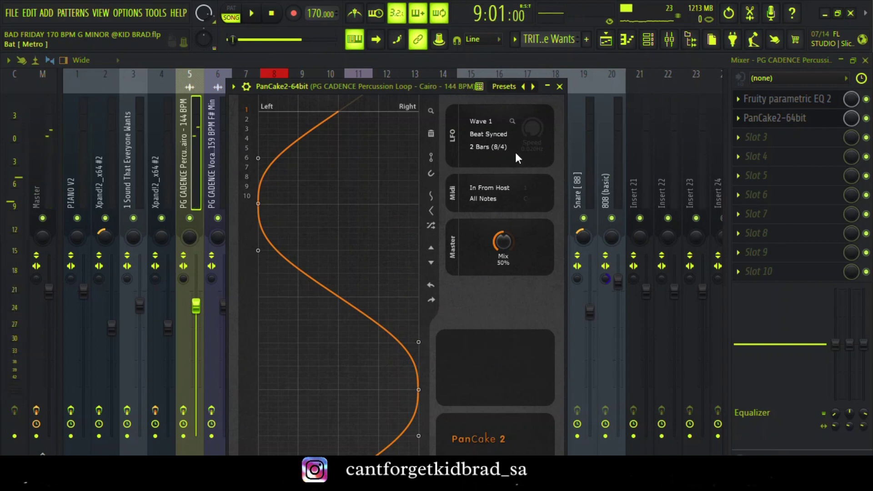
Solo the PG CADENCE Vocal Loops track in the playlist and select its clip at bar 9
{"action": "left_click", "coordinate": [606, 42]}
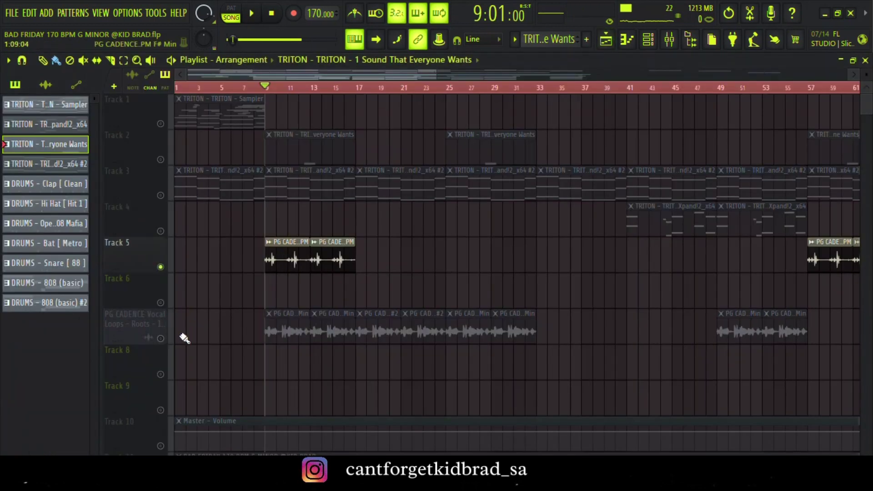
{"action": "left_click", "coordinate": [160, 338]}
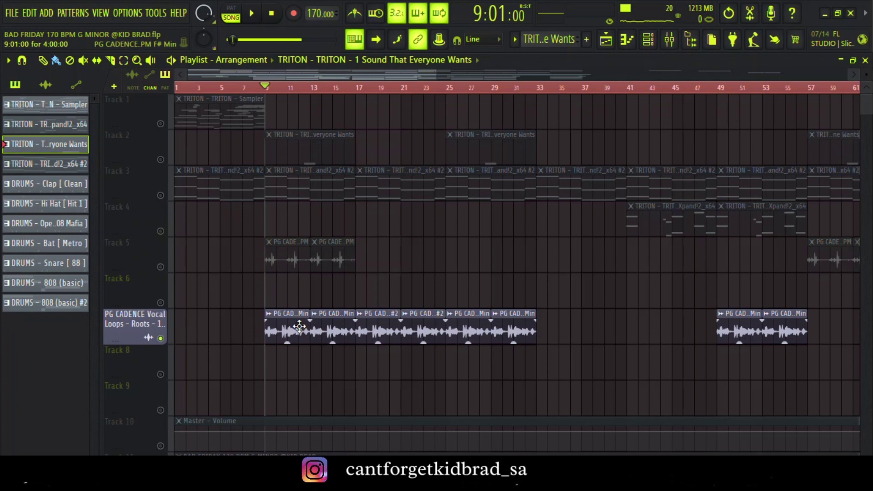
{"action": "left_click", "coordinate": [299, 326]}
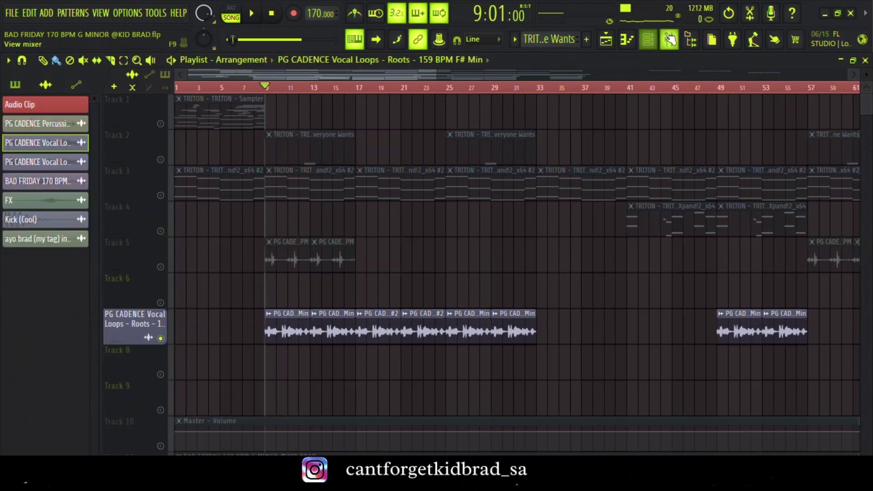
Play the PG CADENCE Vocal Loops from bar 9 while reviewing its mixer track's two parametric EQs, ValhallaVintageVerb and PanCake2, then stop playback
{"action": "left_click", "coordinate": [669, 40]}
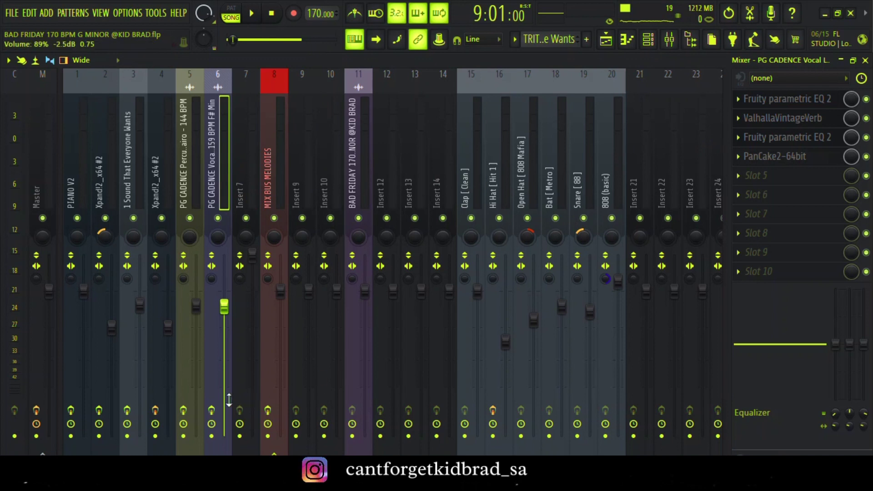
{"action": "key", "text": "space"}
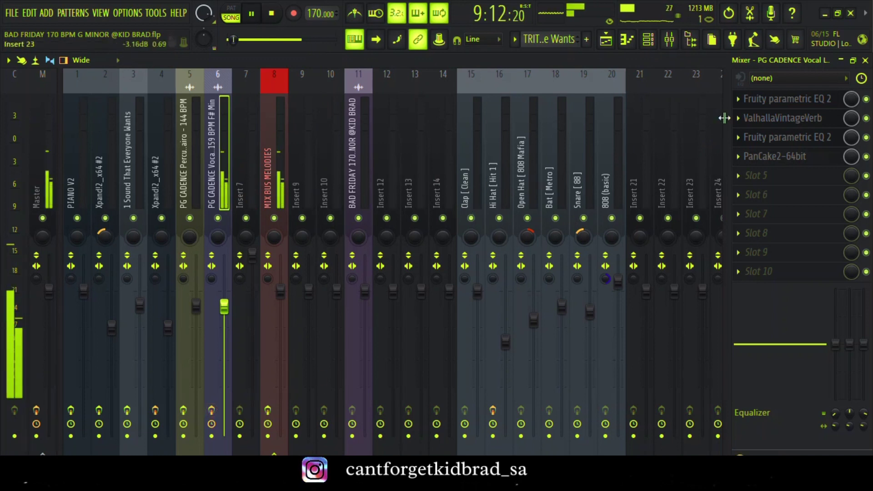
{"action": "left_click", "coordinate": [800, 100]}
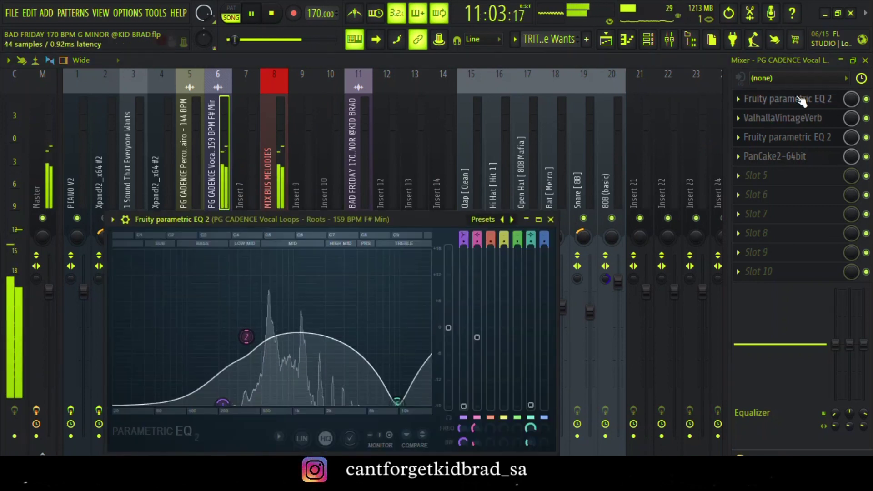
{"action": "left_click", "coordinate": [789, 118]}
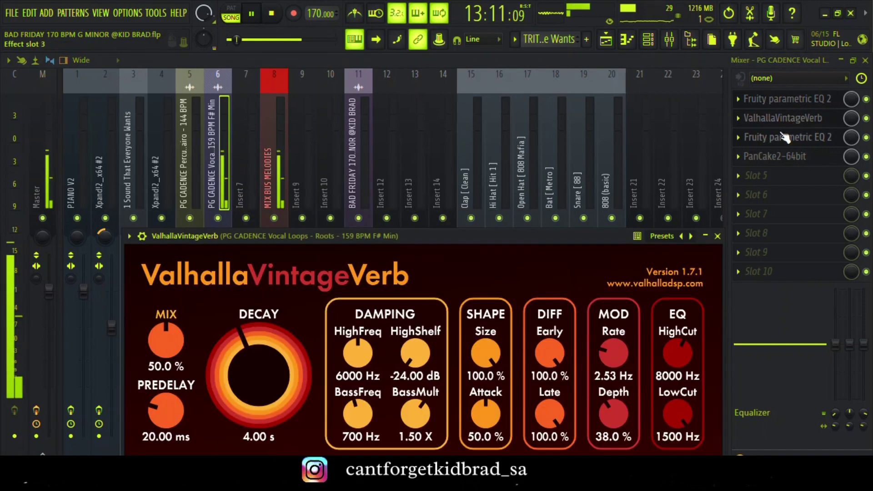
{"action": "left_click", "coordinate": [784, 138]}
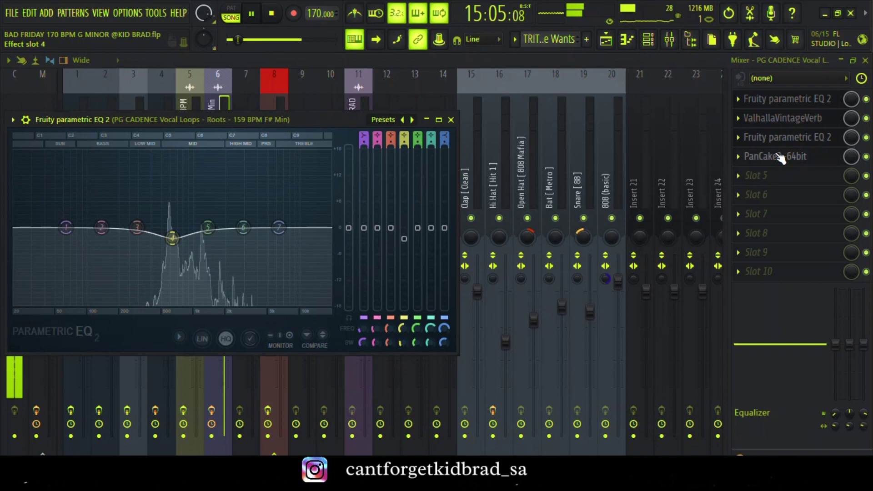
{"action": "left_click", "coordinate": [780, 156]}
{"action": "key", "text": "space"}
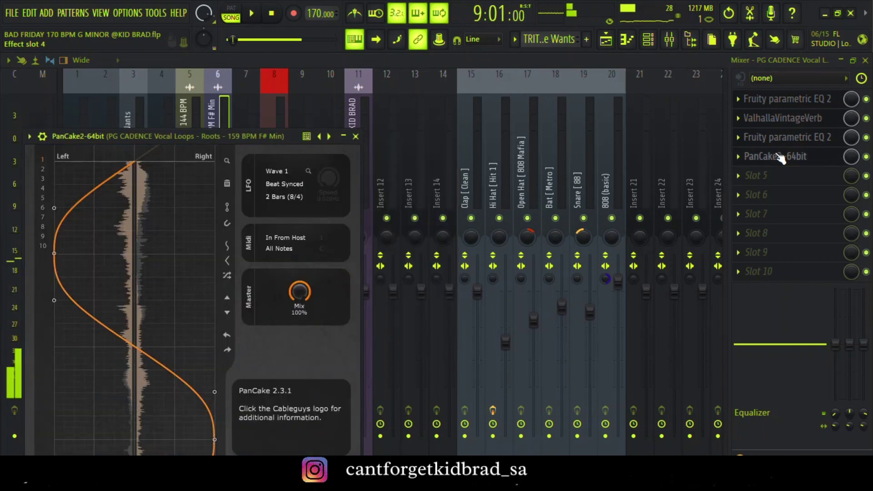
Return to the playlist, audition the vocal loop from bar 17 and inspect the sample settings of its #2 clip, then stop playback
{"action": "left_click", "coordinate": [607, 41]}
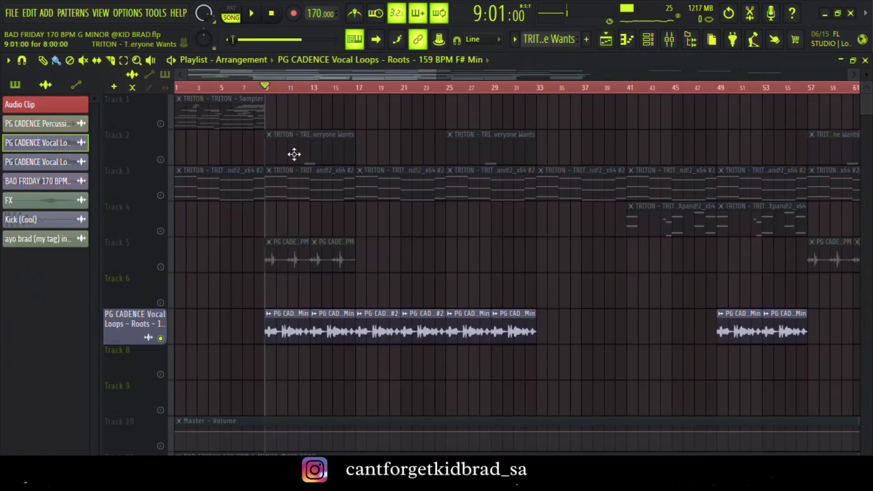
{"action": "left_click", "coordinate": [357, 89]}
{"action": "key", "text": "space"}
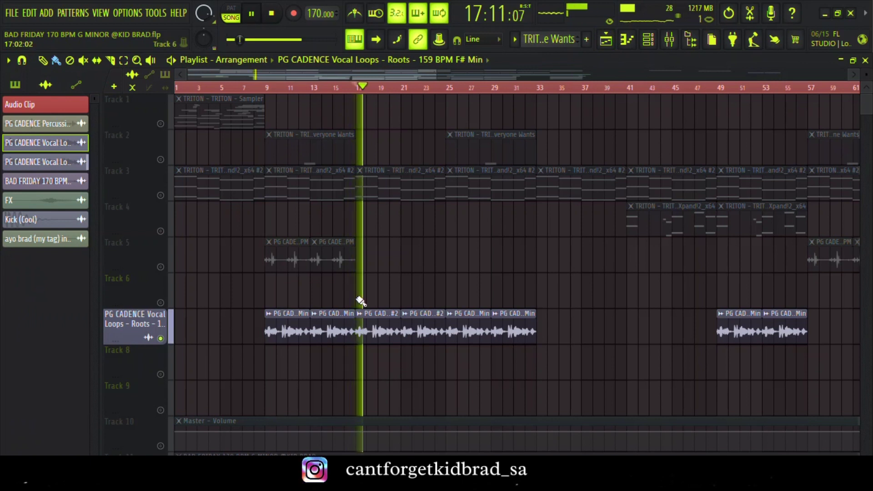
{"action": "double_click", "coordinate": [380, 328]}
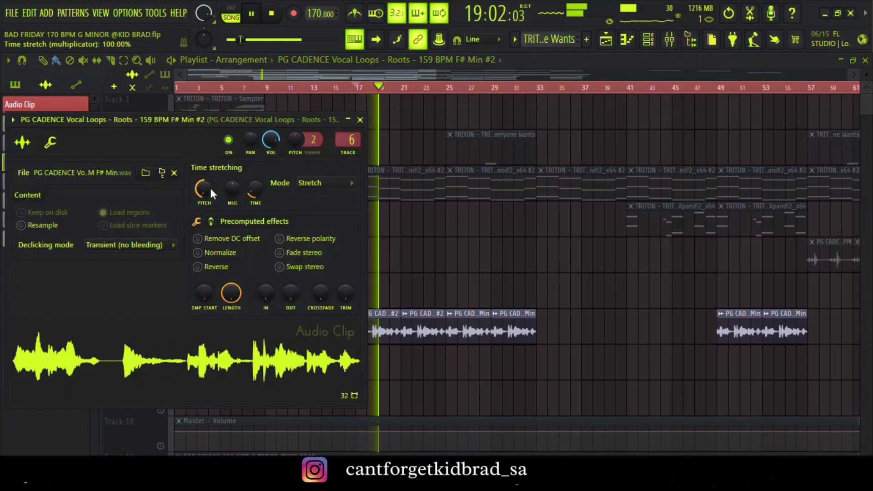
{"action": "left_click", "coordinate": [360, 120]}
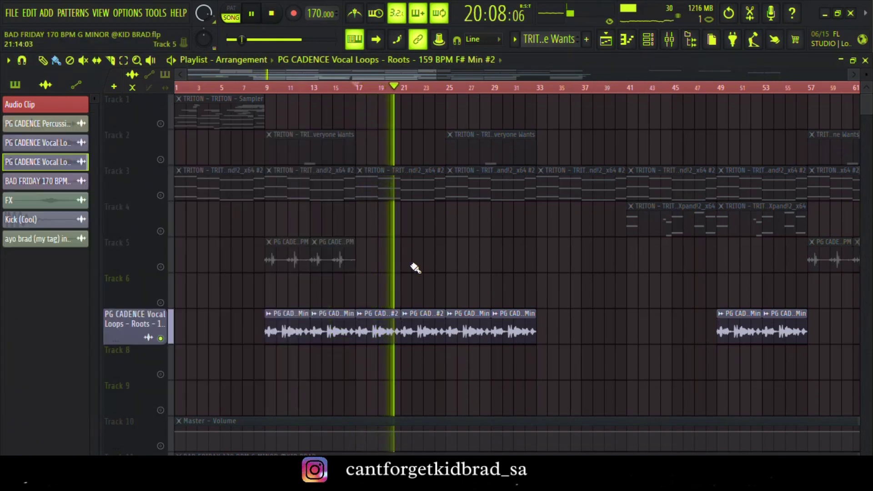
{"action": "scroll", "coordinate": [415, 269], "scroll_direction": "down", "scroll_amount": 2}
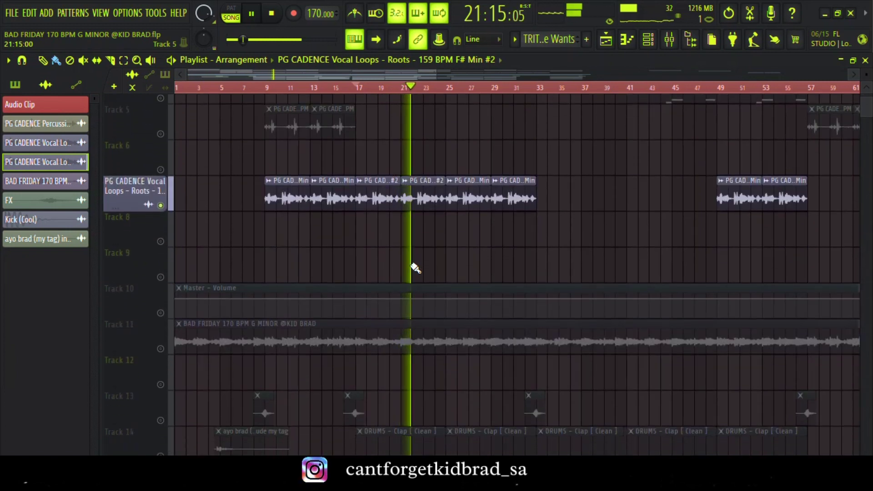
{"action": "scroll", "coordinate": [415, 268], "scroll_direction": "up", "scroll_amount": 1}
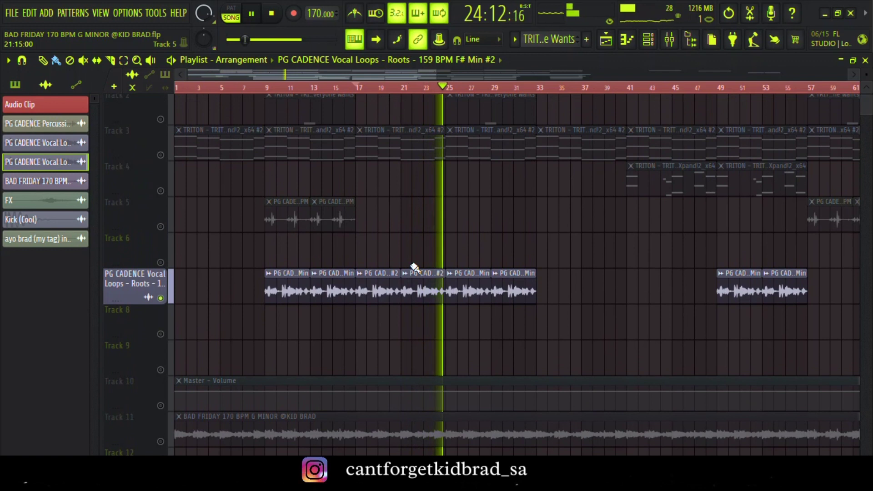
{"action": "key", "text": "space"}
Solo the BAD FRIDAY audio on Track 11, enable the Master - Volume automation on Track 10, and audition the song from bar 1
{"action": "left_click", "coordinate": [161, 442]}
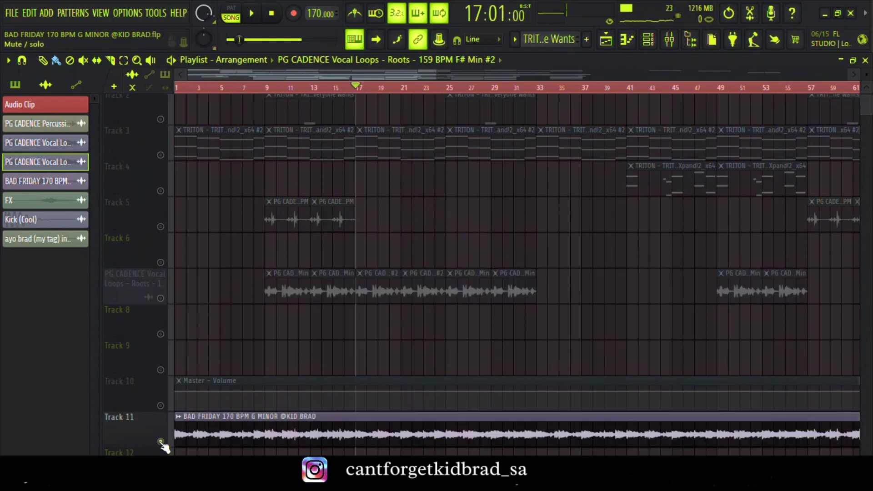
{"action": "scroll", "coordinate": [362, 369], "scroll_direction": "down", "scroll_amount": 10}
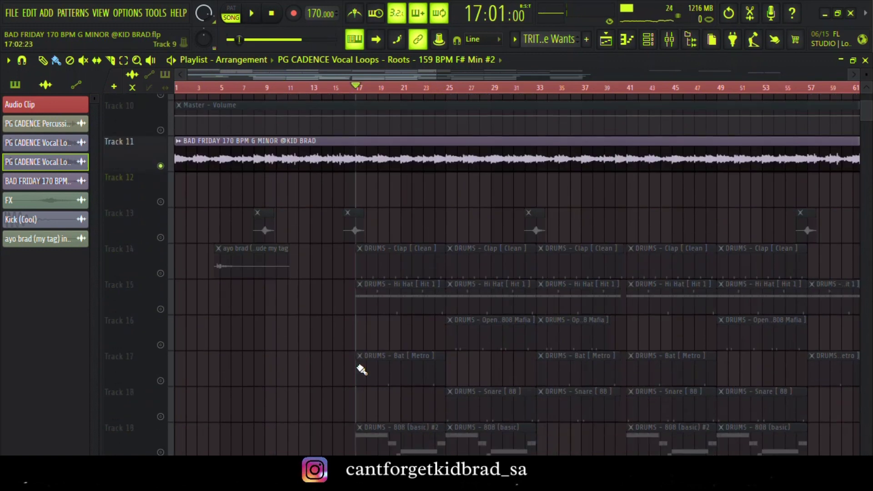
{"action": "left_click", "coordinate": [161, 130]}
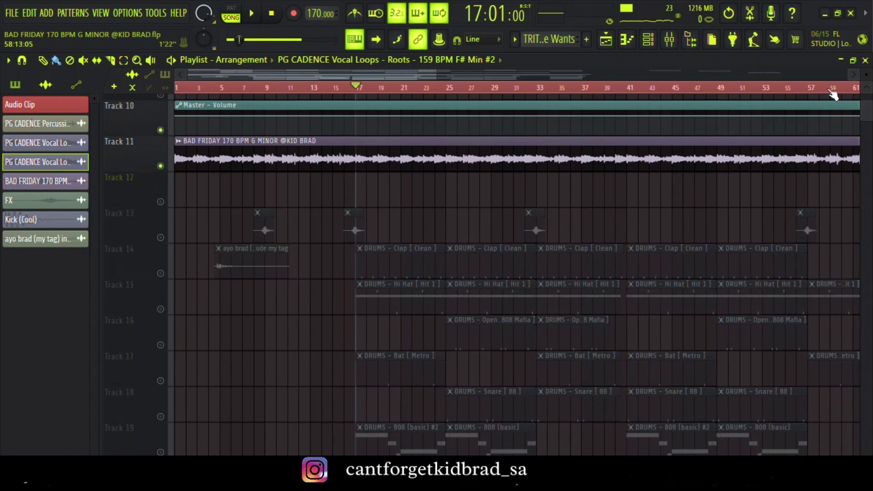
{"action": "left_click_drag", "start_coordinate": [864, 74], "coordinate": [842, 73]}
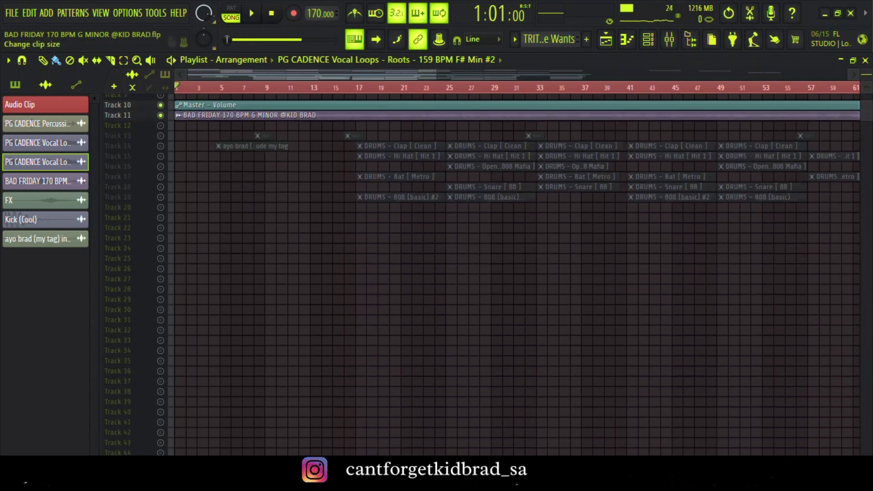
{"action": "left_click_drag", "start_coordinate": [842, 73], "coordinate": [866, 75]}
{"action": "key", "text": "space"}
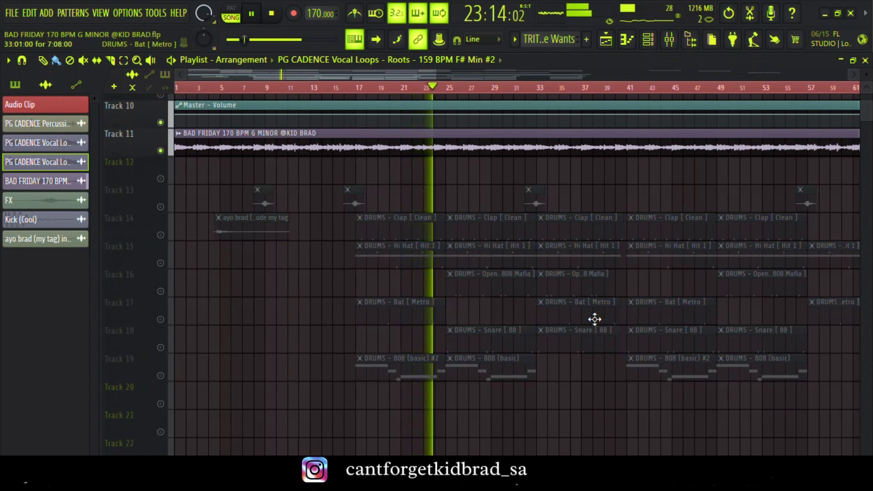
{"action": "key", "text": "space"}
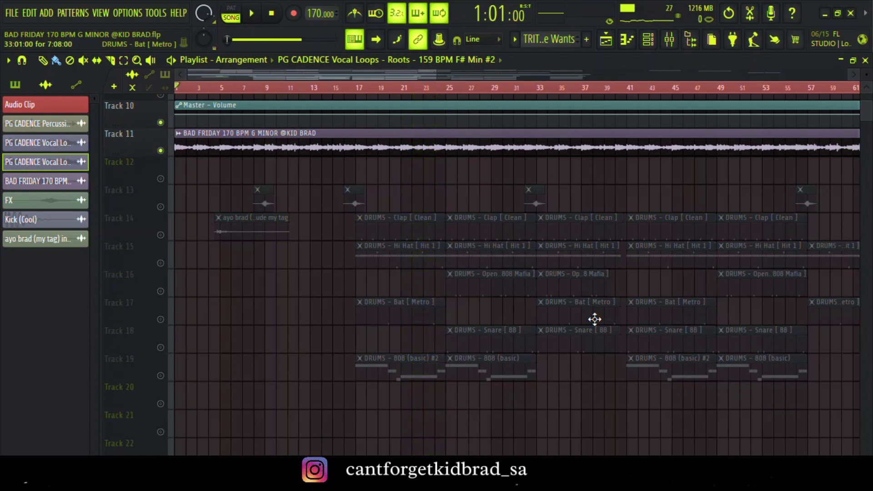
Unmute the claps on Track 14, mute Track 11, and audition the Clap [ Clean ] pattern from bar 17 in the piano roll
{"action": "left_click", "coordinate": [161, 235]}
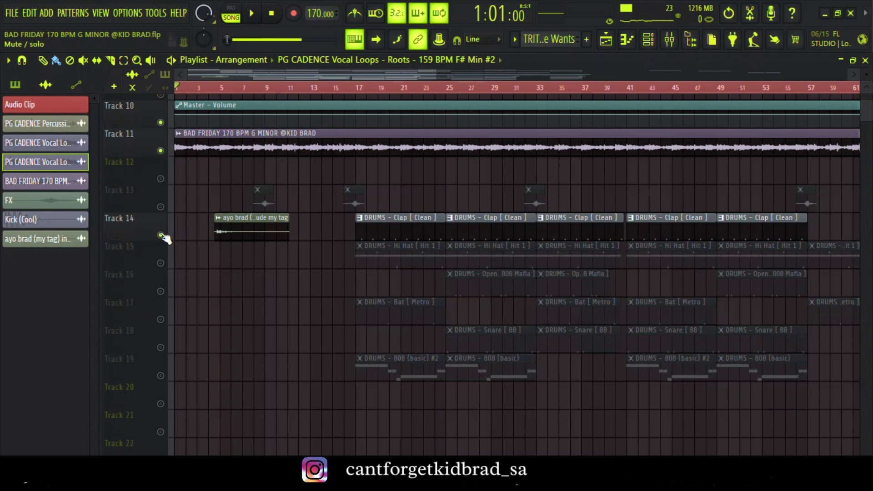
{"action": "left_click", "coordinate": [161, 151]}
{"action": "key", "text": "space"}
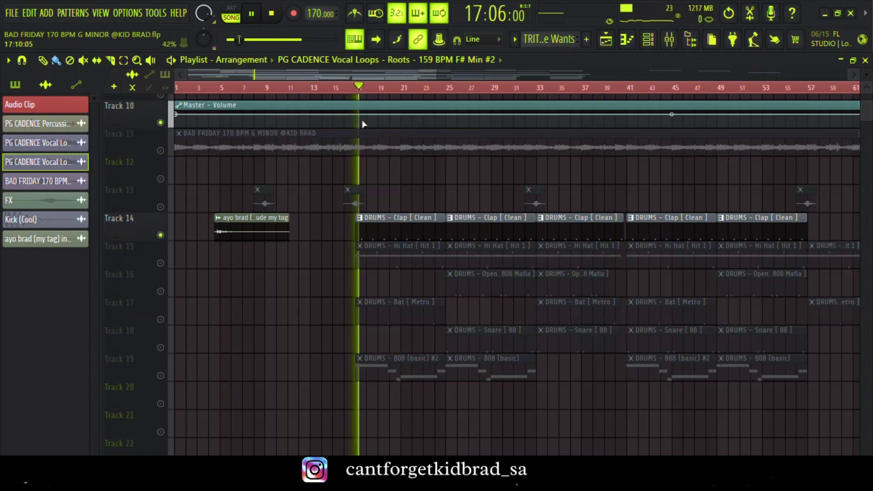
{"action": "double_click", "coordinate": [387, 231]}
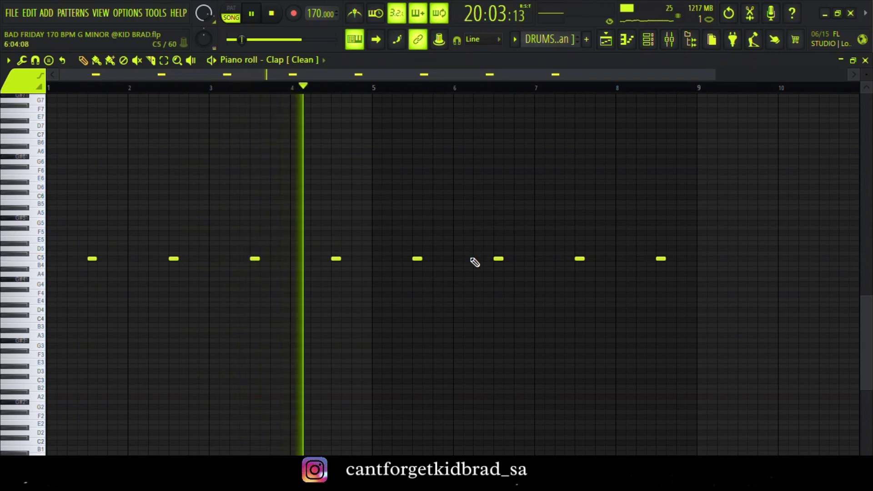
{"action": "key", "text": "space"}
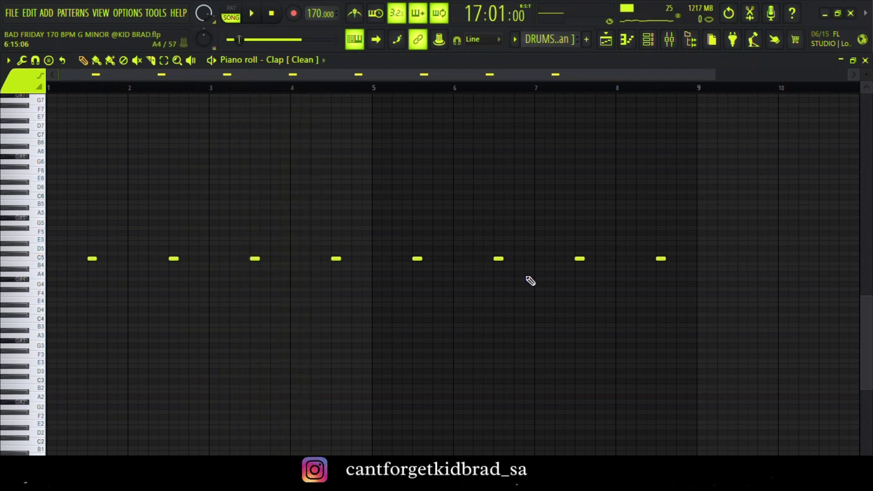
Return to the playlist, unmute Track 15, and audition the Hi Hat [ Hit 1 ] pattern in the piano roll with the claps
{"action": "left_click", "coordinate": [606, 45]}
{"action": "left_click", "coordinate": [160, 264]}
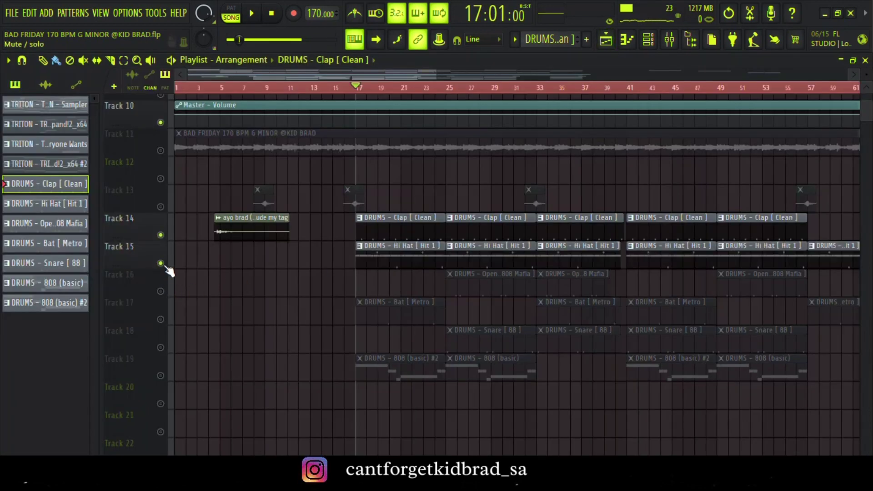
{"action": "double_click", "coordinate": [376, 254]}
{"action": "key", "text": "space"}
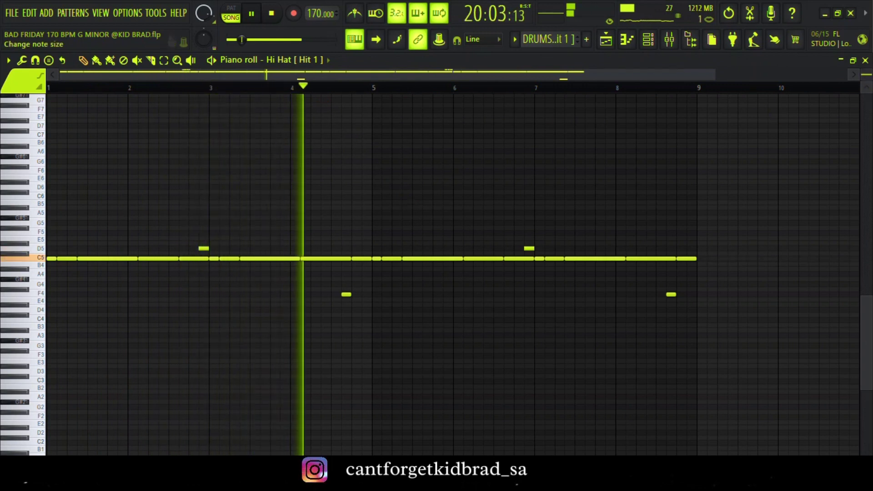
{"action": "scroll", "coordinate": [437, 273], "scroll_direction": "up", "scroll_amount": 3}
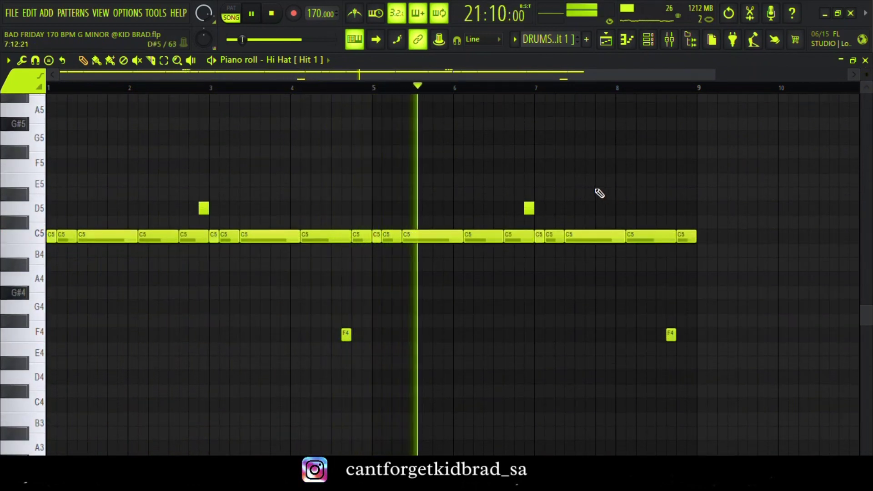
{"action": "key", "text": "space"}
Return to the playlist, unmute Tracks 16 and 17, and audition the Bat [ Metro ] pattern in the piano roll
{"action": "left_click", "coordinate": [608, 40]}
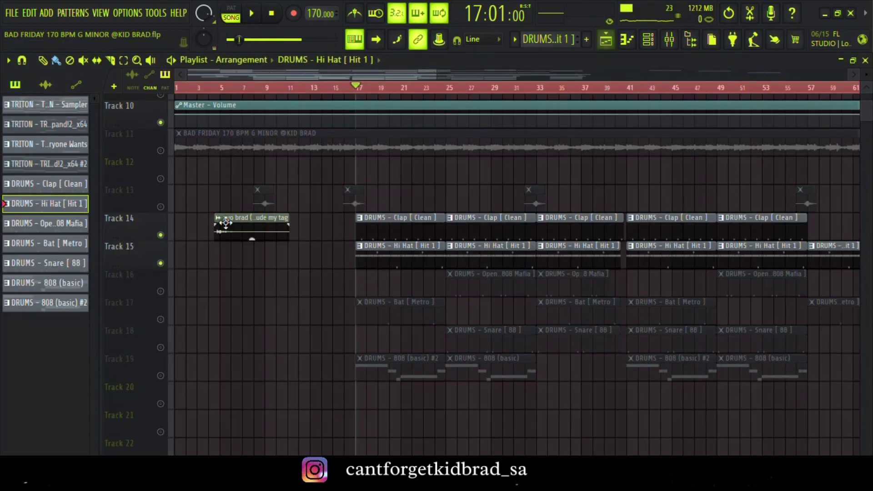
{"action": "left_click", "coordinate": [160, 291]}
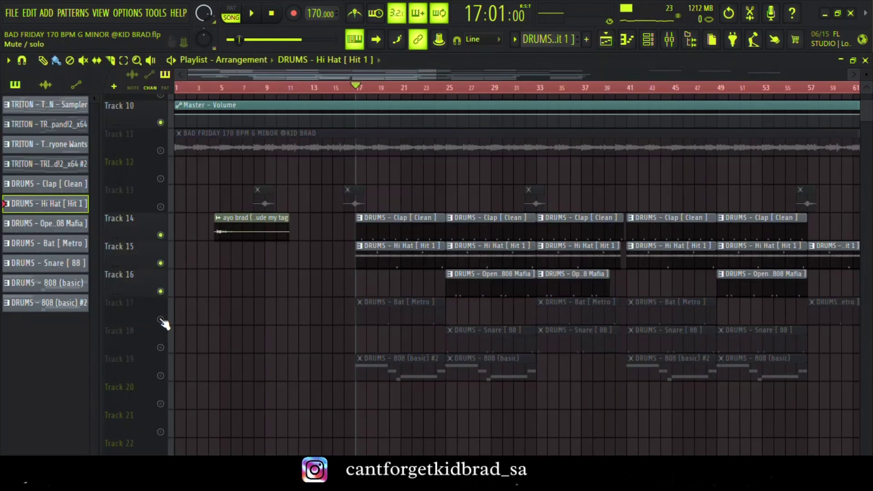
{"action": "left_click", "coordinate": [161, 320]}
{"action": "double_click", "coordinate": [361, 305]}
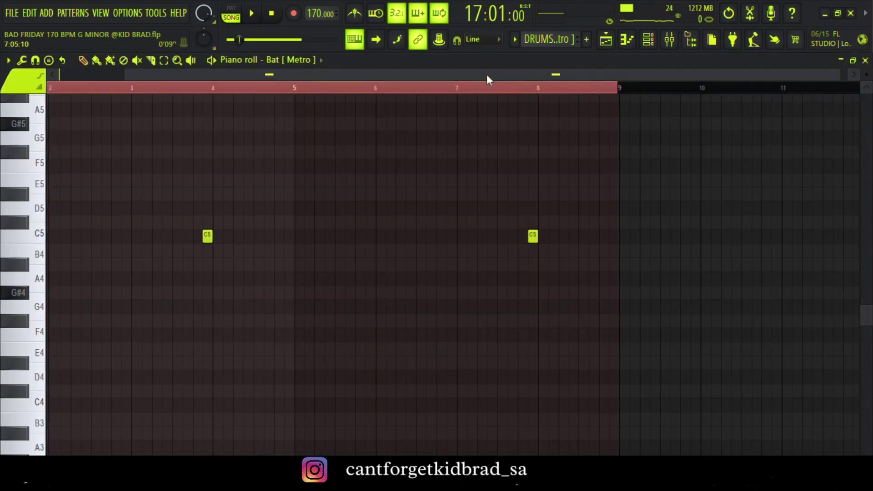
{"action": "key", "text": "space"}
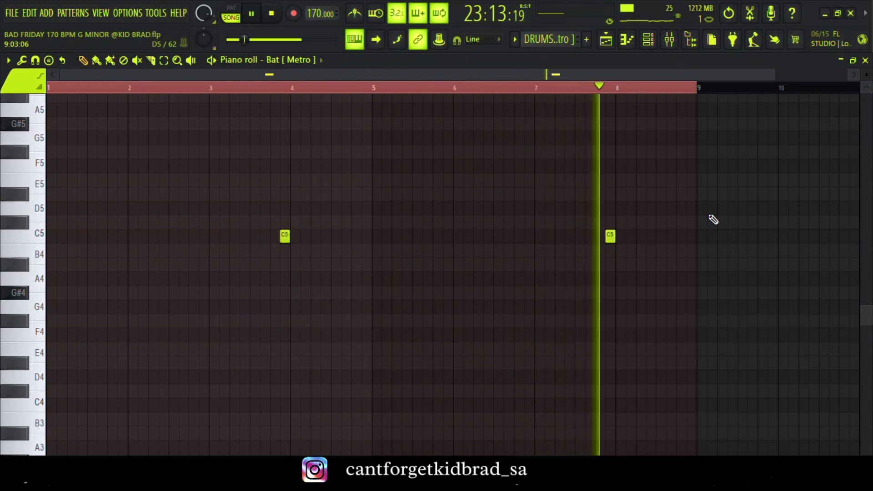
{"action": "key", "text": "space"}
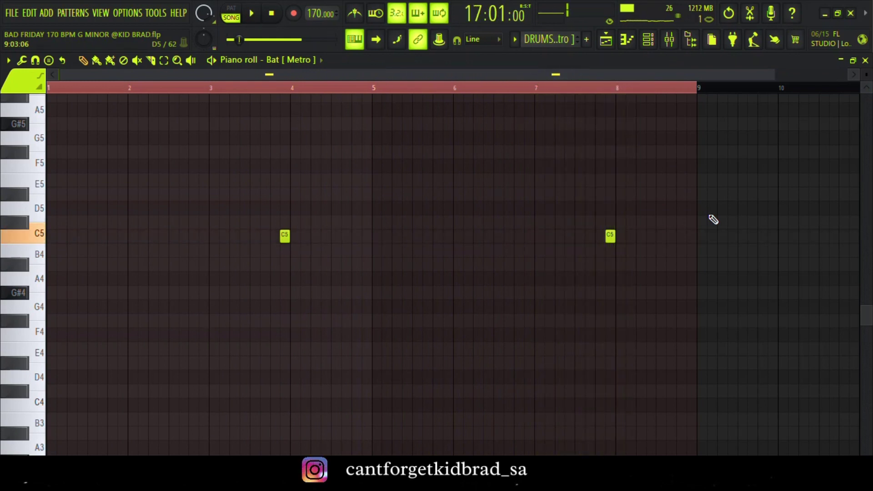
Audition the Open Hat [ 808 Mafia ] pattern from bar 25 in the piano roll, then return to the playlist
{"action": "left_click", "coordinate": [606, 41]}
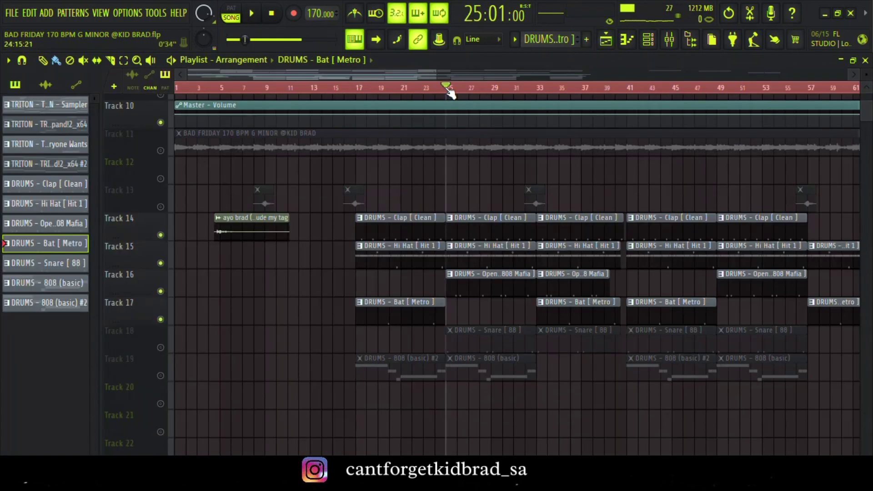
{"action": "double_click", "coordinate": [482, 282]}
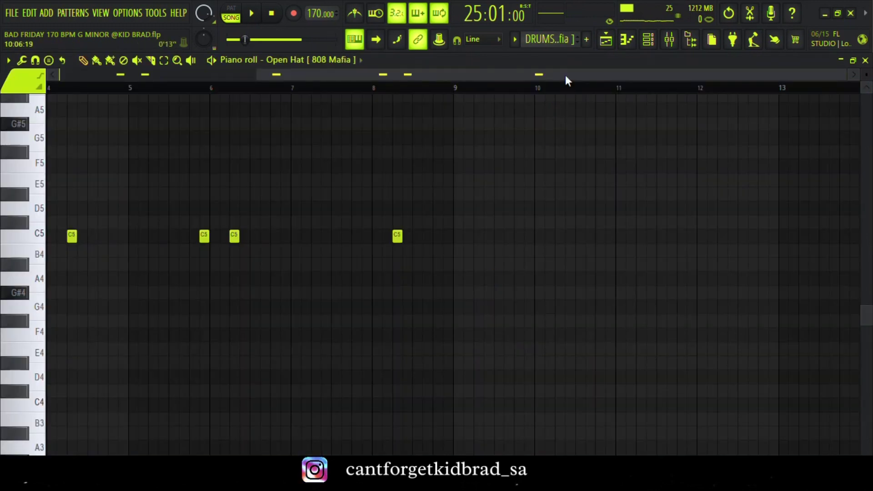
{"action": "left_click_drag", "start_coordinate": [566, 77], "coordinate": [368, 77]}
{"action": "key", "text": "space"}
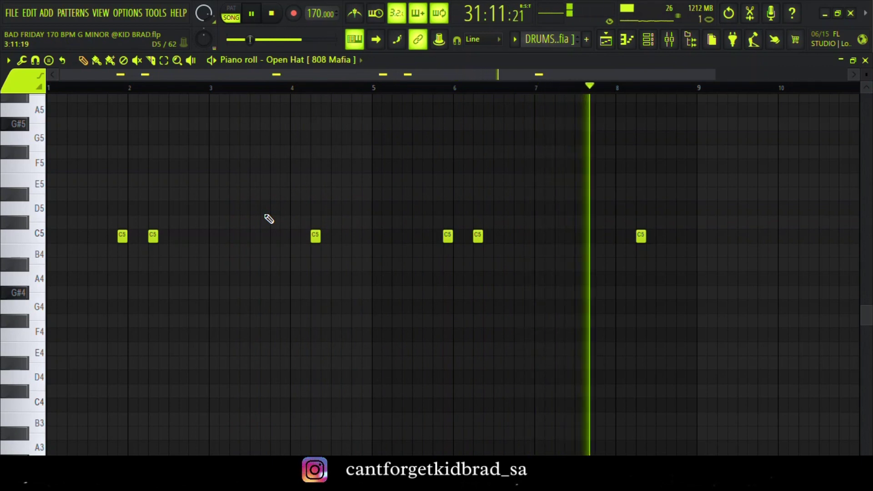
{"action": "key", "text": "space"}
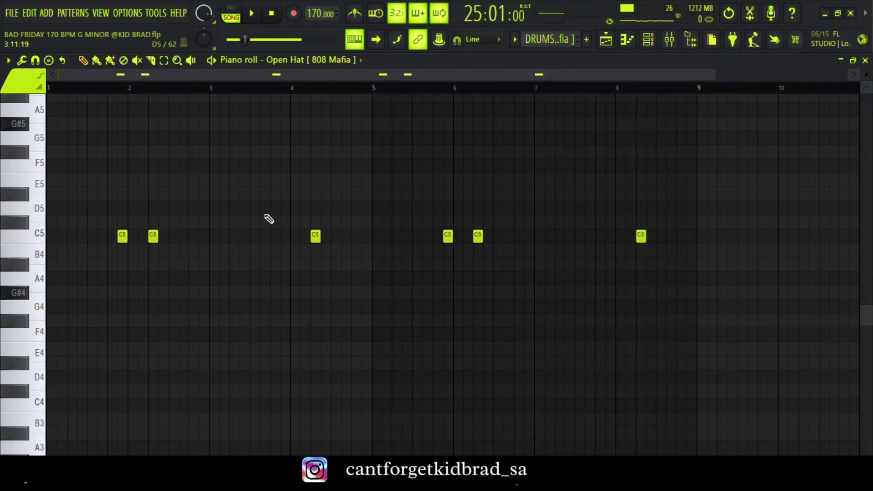
{"action": "left_click", "coordinate": [609, 42]}
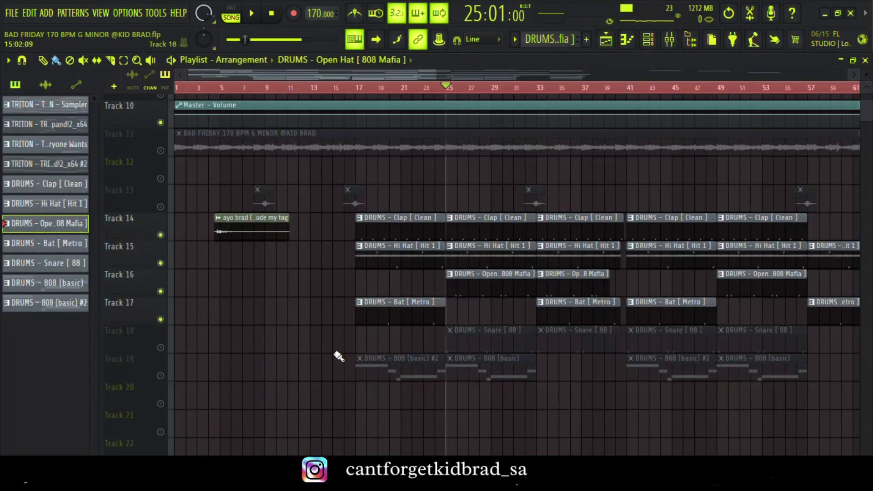
Unmute Track 18, audition the Snare [ 88 ] pattern from bar 25 in the piano roll, and return to the playlist
{"action": "left_click", "coordinate": [161, 348]}
{"action": "double_click", "coordinate": [486, 346]}
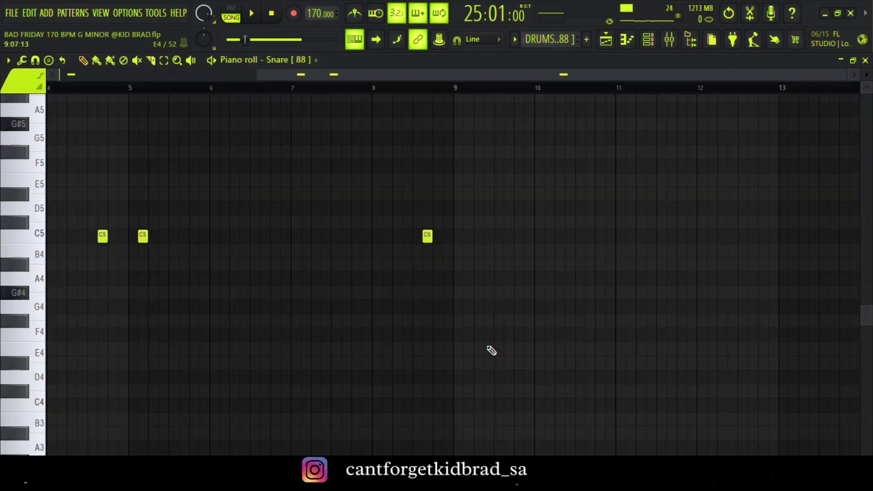
{"action": "scroll", "coordinate": [287, 120], "scroll_direction": "left", "scroll_amount": 5}
{"action": "key", "text": "space"}
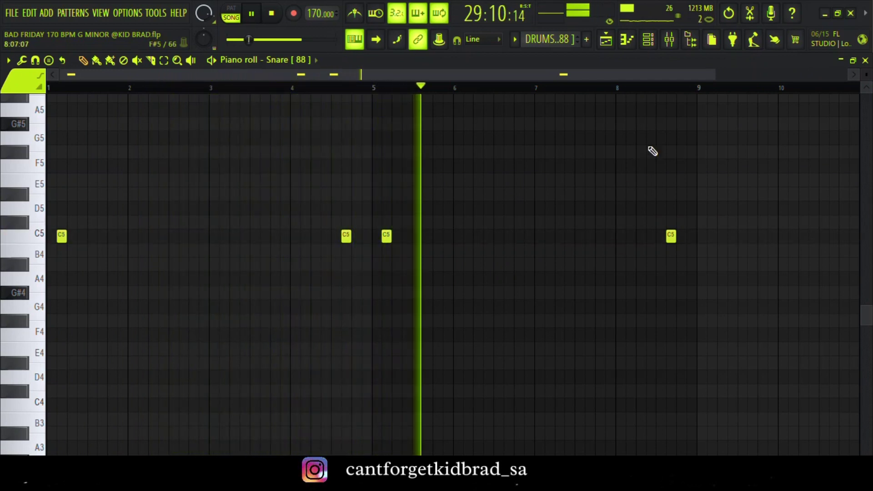
{"action": "left_click", "coordinate": [604, 41]}
{"action": "key", "text": "space"}
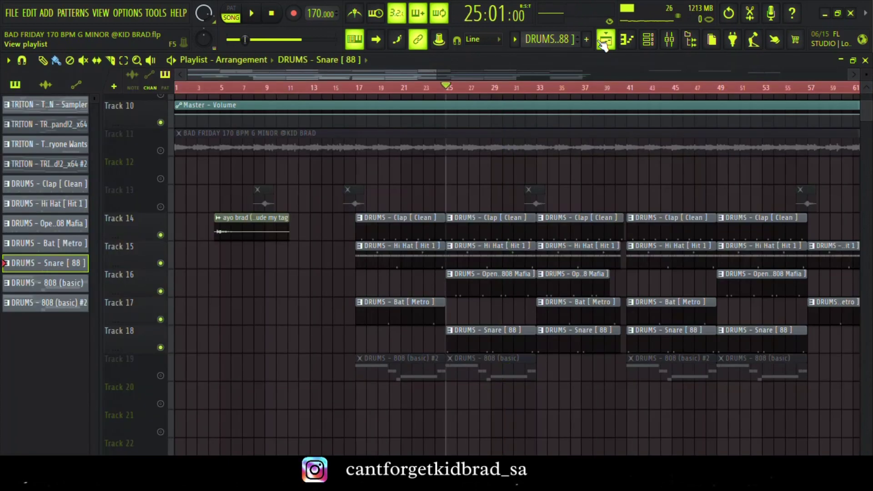
Unmute Track 19, audition the 808 (basic) pattern from bar 25 in the piano roll, and return to the playlist
{"action": "left_click", "coordinate": [161, 375]}
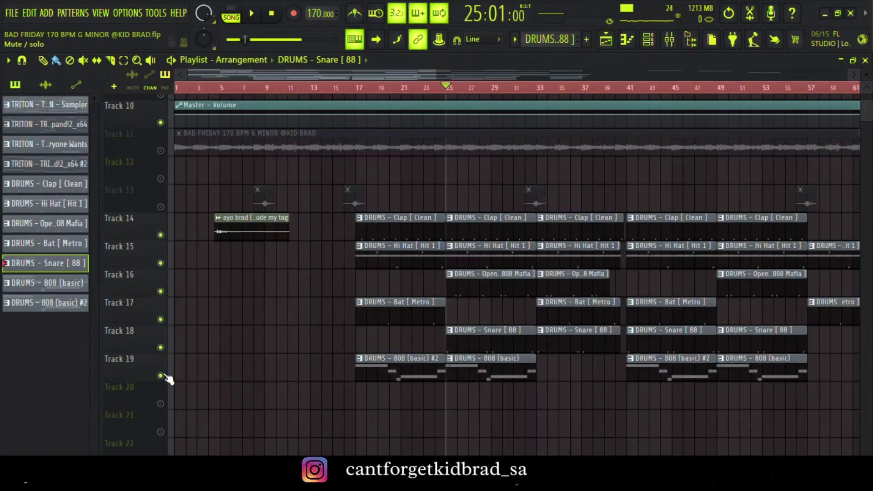
{"action": "double_click", "coordinate": [509, 370]}
{"action": "left_click_drag", "start_coordinate": [562, 76], "coordinate": [181, 109]}
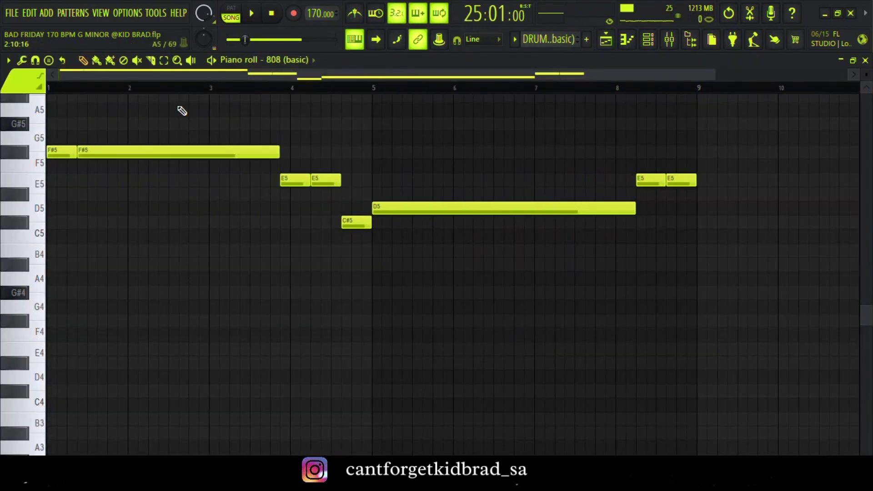
{"action": "key", "text": "space"}
{"action": "scroll", "coordinate": [271, 306], "scroll_direction": "up", "scroll_amount": 3}
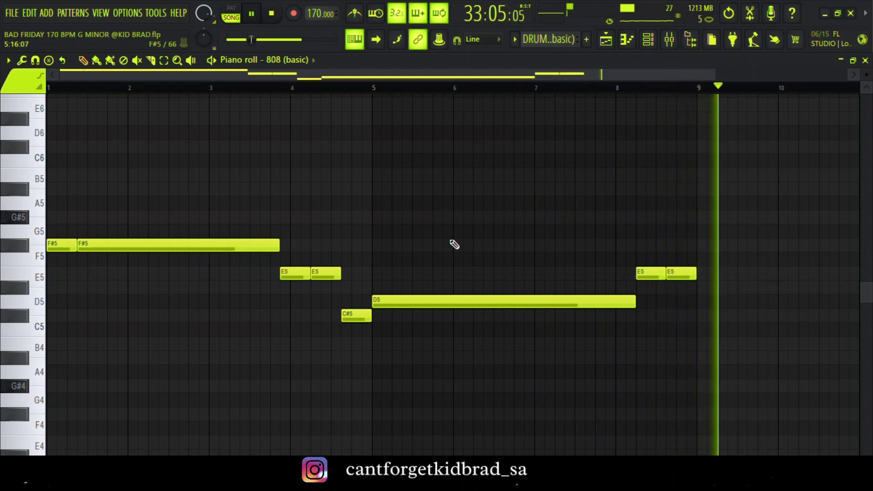
{"action": "key", "text": "space"}
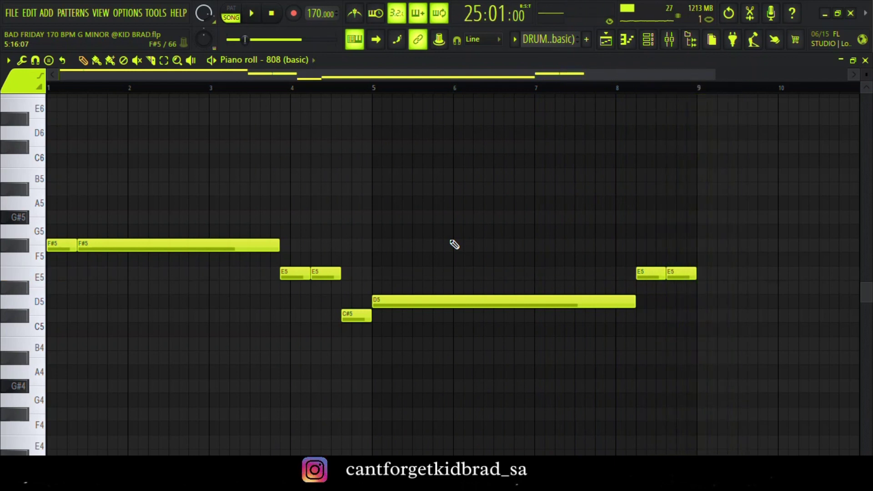
{"action": "left_click", "coordinate": [614, 38]}
Unmute Tracks 11, 12 and 13 and bring the playhead back to bar 1 of the full arrangement
{"action": "left_click", "coordinate": [160, 150]}
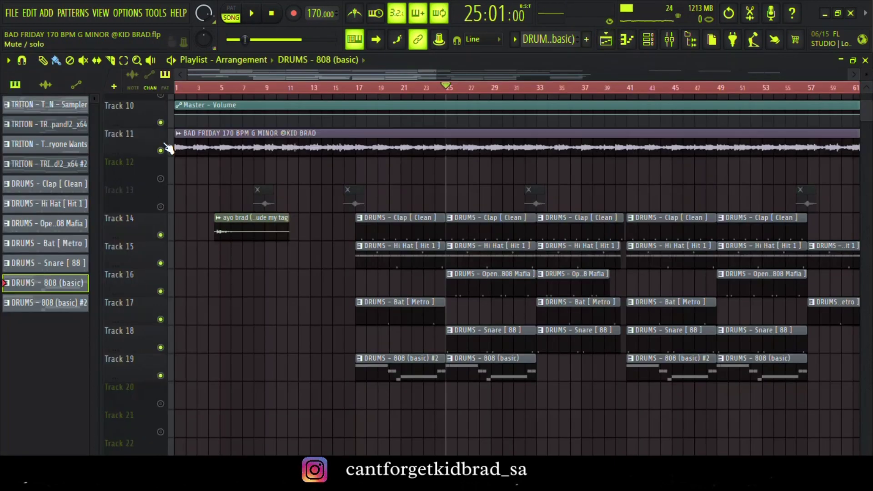
{"action": "left_click", "coordinate": [162, 205]}
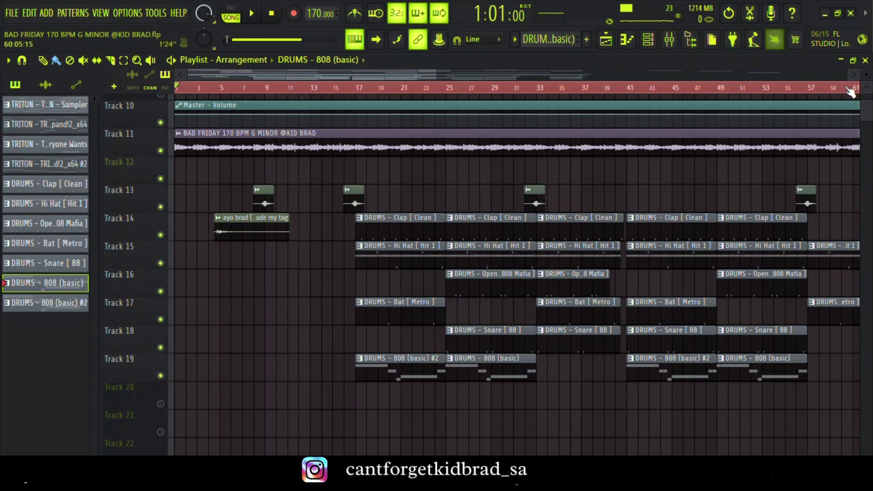
{"action": "scroll", "coordinate": [775, 82], "scroll_direction": "up", "scroll_amount": 2}
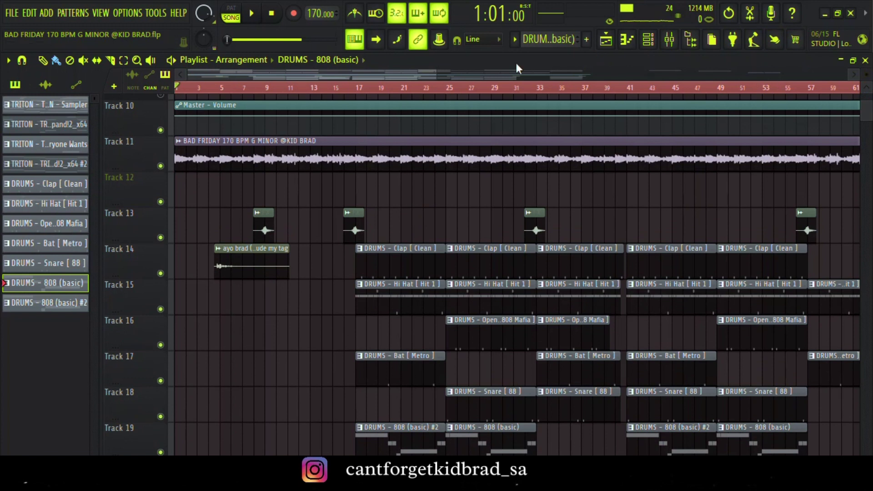
{"action": "left_click_drag", "start_coordinate": [438, 74], "coordinate": [587, 103]}
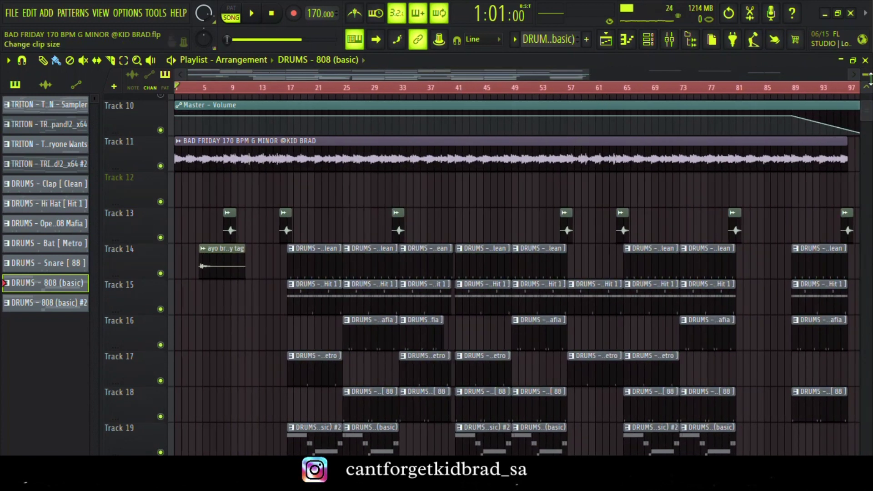
{"action": "scroll", "coordinate": [870, 78], "scroll_direction": "down", "scroll_amount": 2}
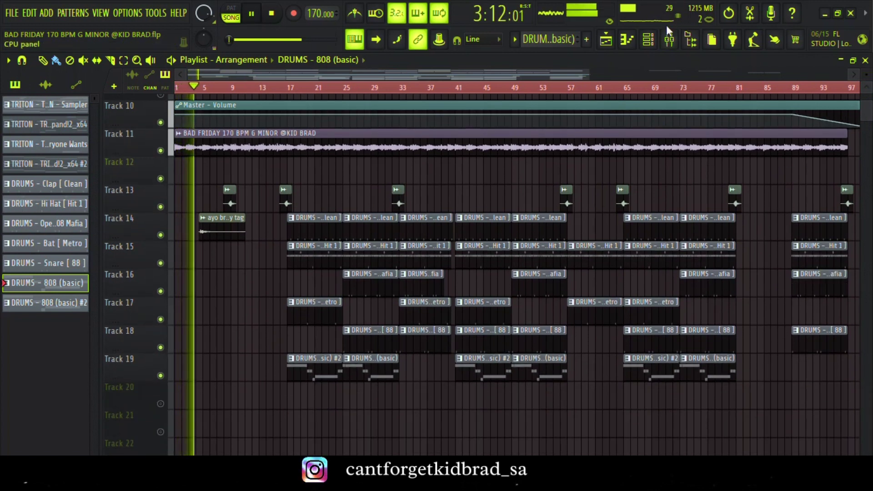
Review the Master channel's effects in the mixer during full-song playback, then return to the playlist and stop playback
{"action": "left_click", "coordinate": [671, 40]}
{"action": "left_click", "coordinate": [32, 171]}
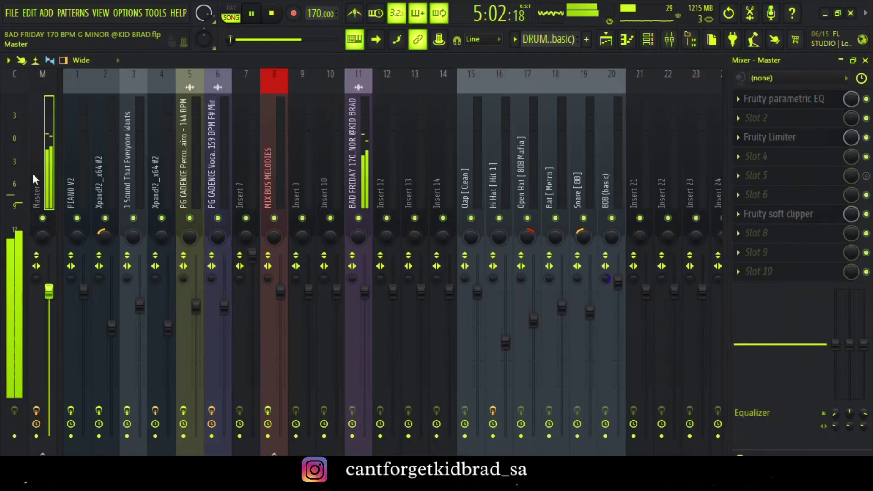
{"action": "left_click", "coordinate": [609, 41]}
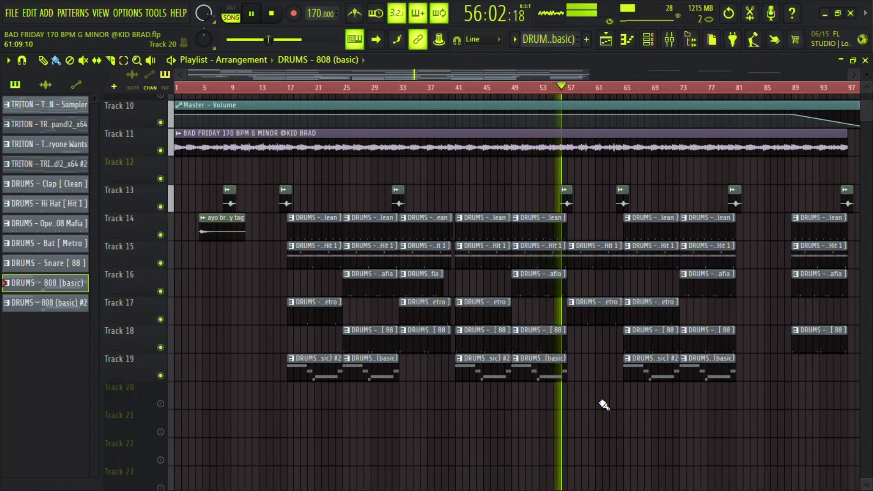
{"action": "key", "text": "space"}
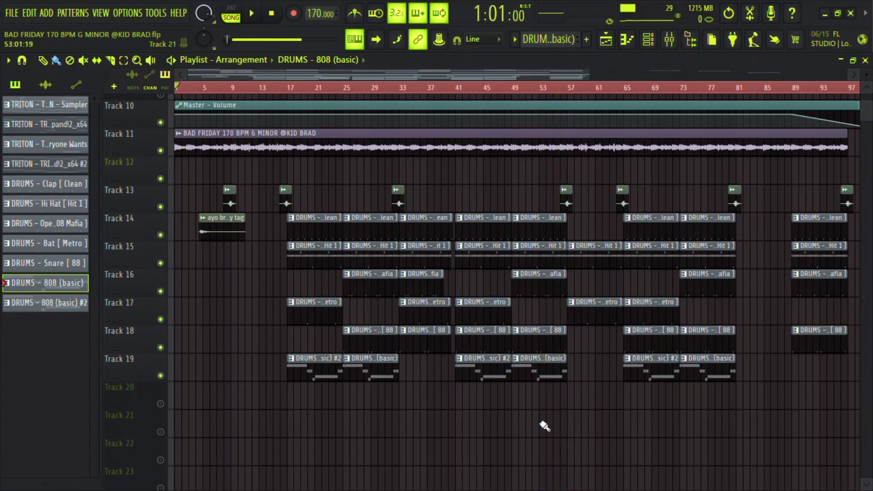